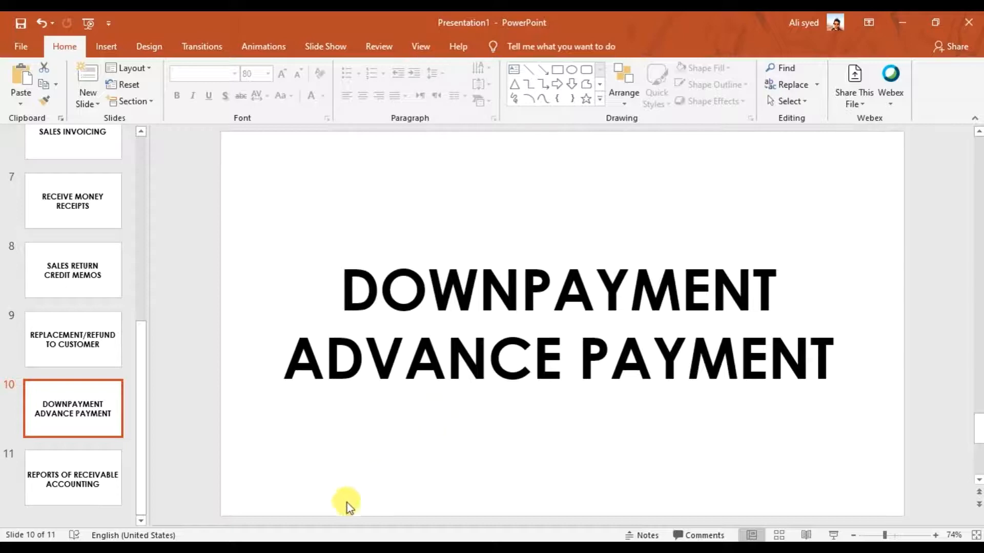
# Switch to the Accounts Receivable Accounting document in Word and read the first item of the Downpayment Scenario
pyautogui.click(337, 547)
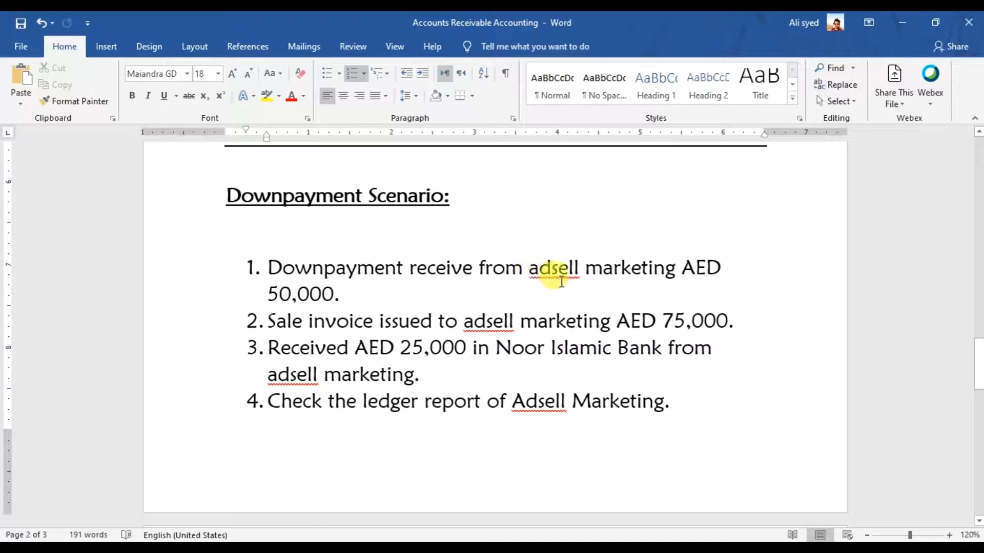
pyautogui.click(370, 296)
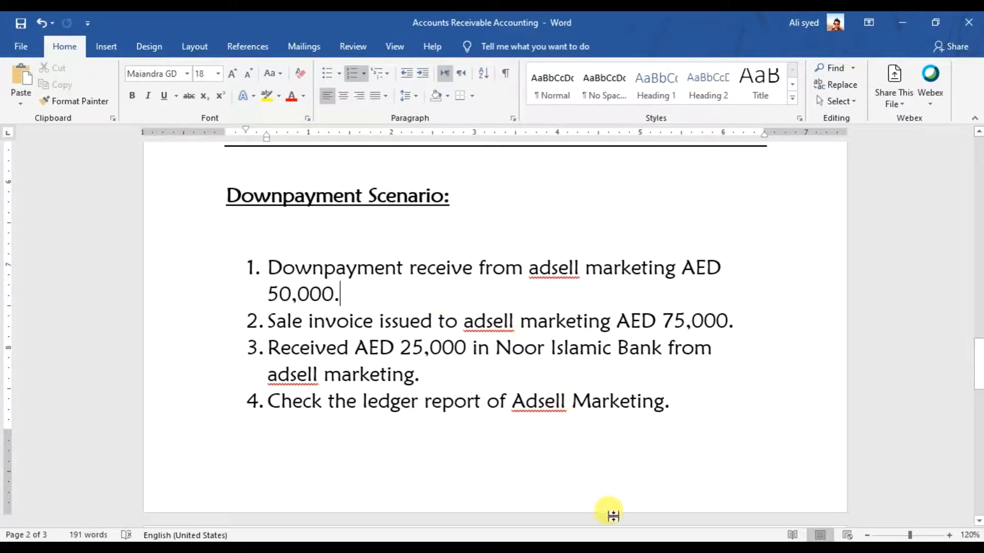
# Switch to Sage 50, open a maximized Receive Money window and choose Adsell Marketing as the customer
pyautogui.hotkey('alt', 'Tab')
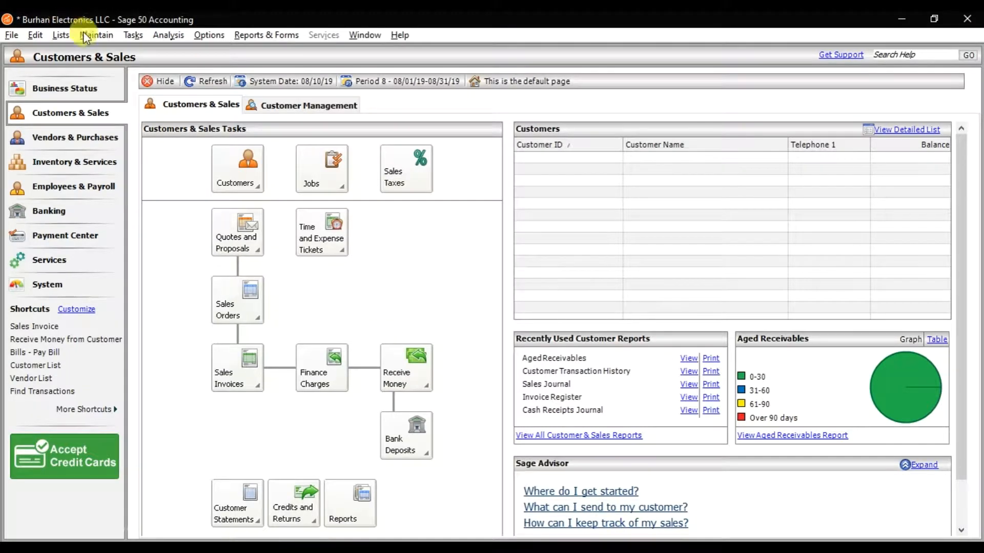
pyautogui.click(137, 34)
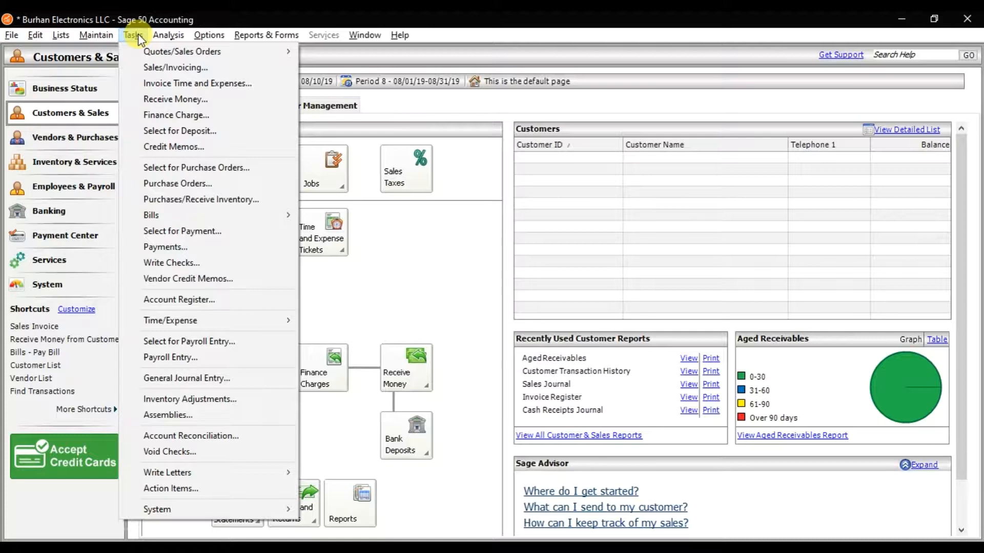
pyautogui.click(178, 99)
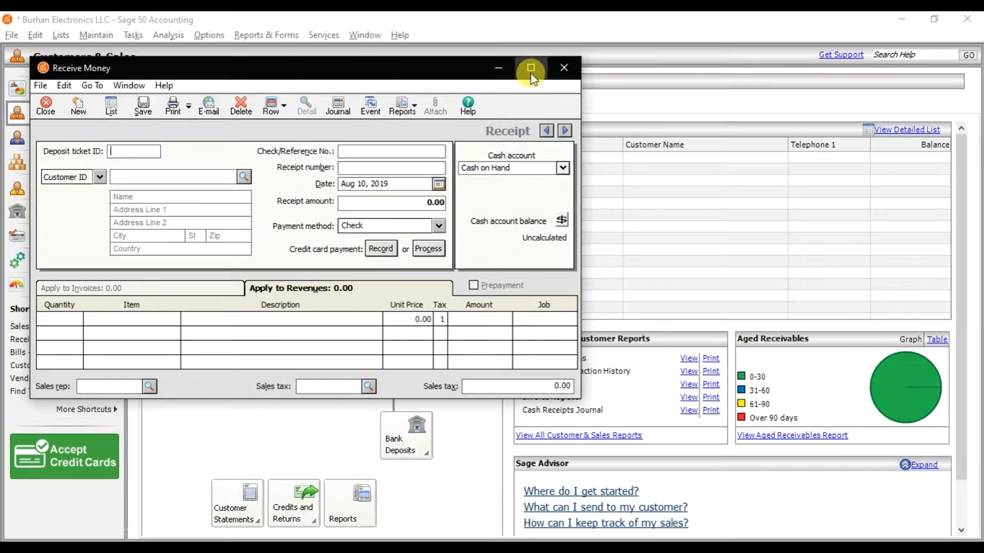
pyautogui.click(530, 68)
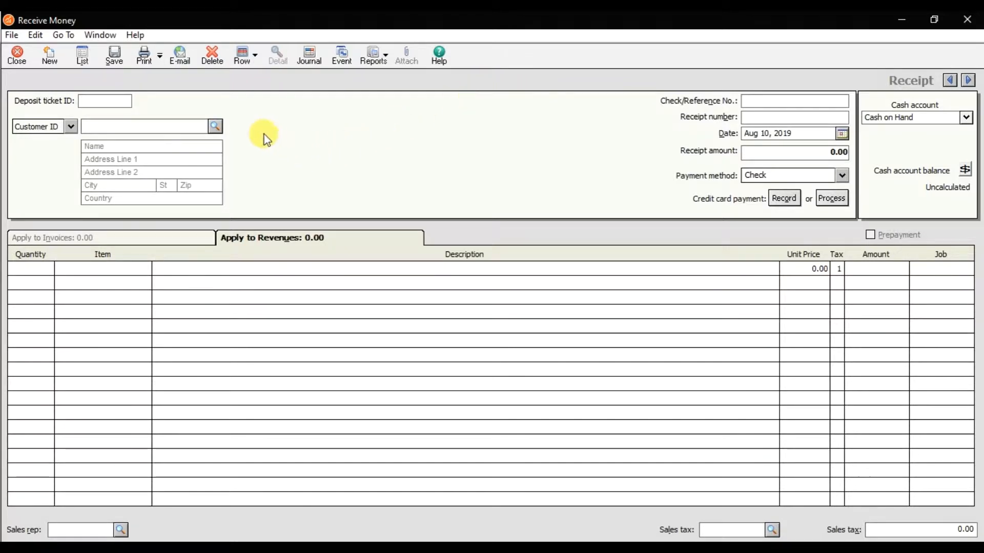
pyautogui.click(216, 127)
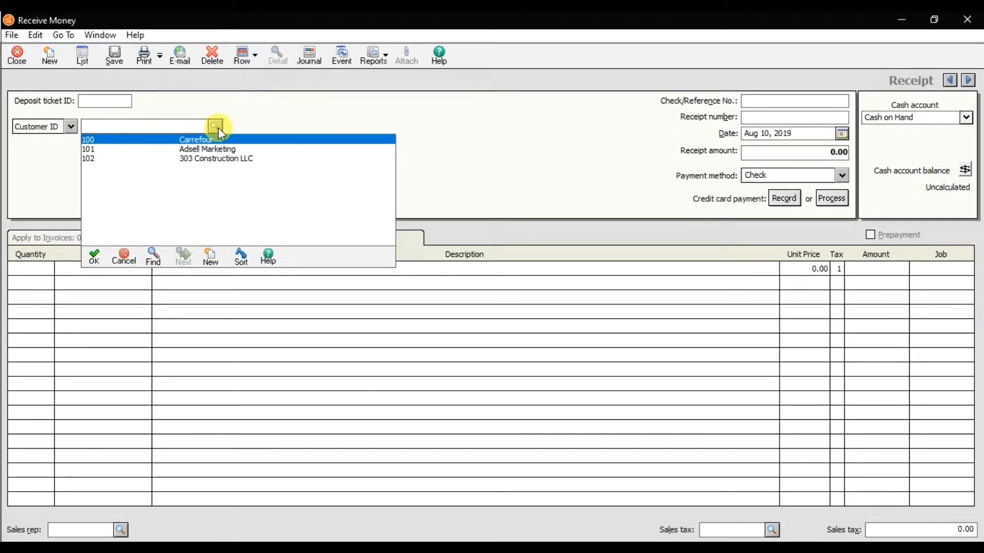
pyautogui.doubleClick(231, 151)
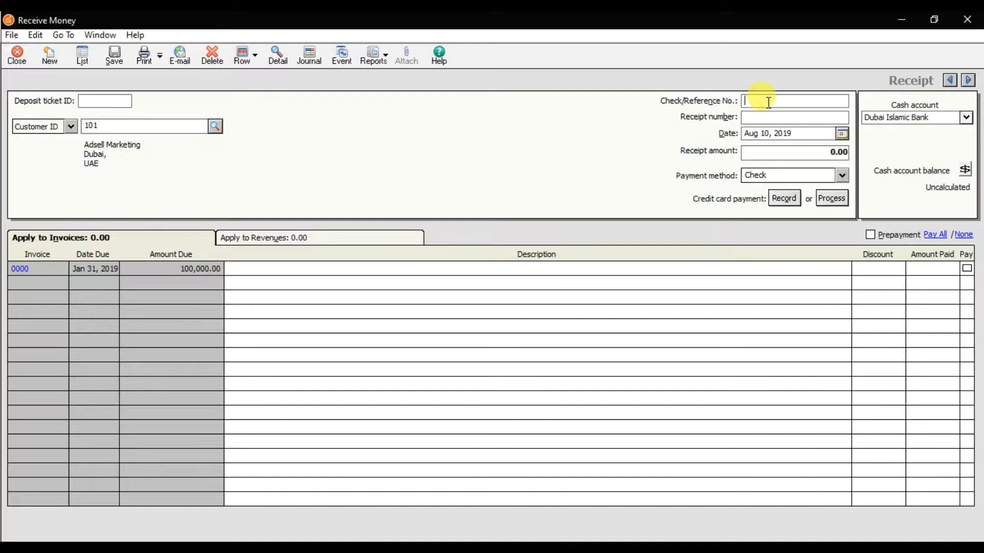
# Fill in the receipt with check/reference number 987452, receipt number 005 and the date Aug 10, 2019
pyautogui.write('987452')
pyautogui.click(778, 118)
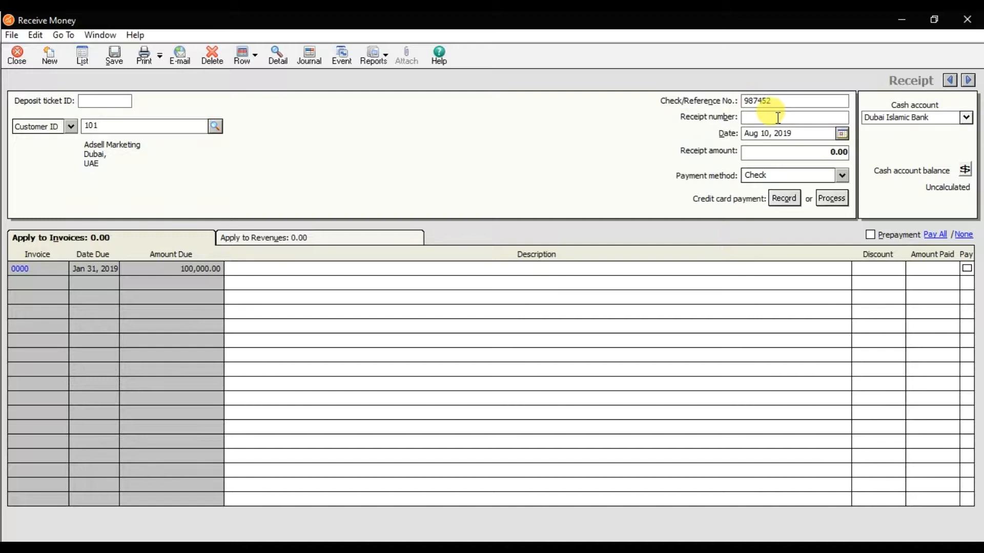
pyautogui.write('005')
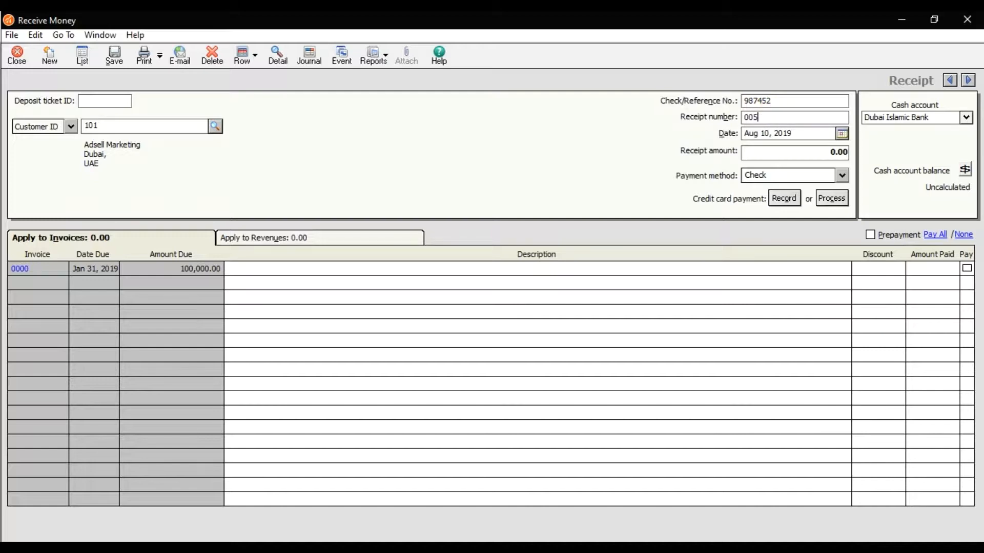
pyautogui.click(842, 135)
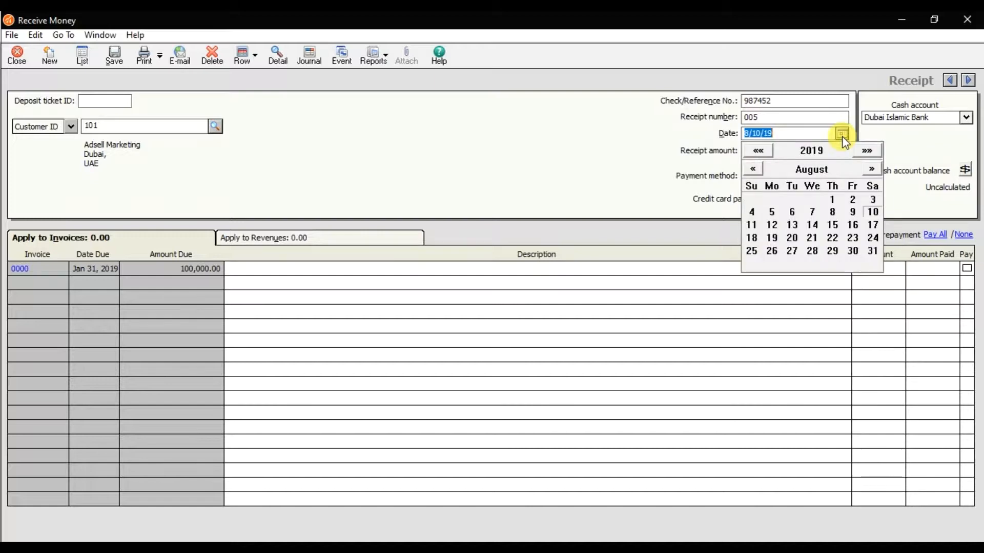
pyautogui.click(876, 213)
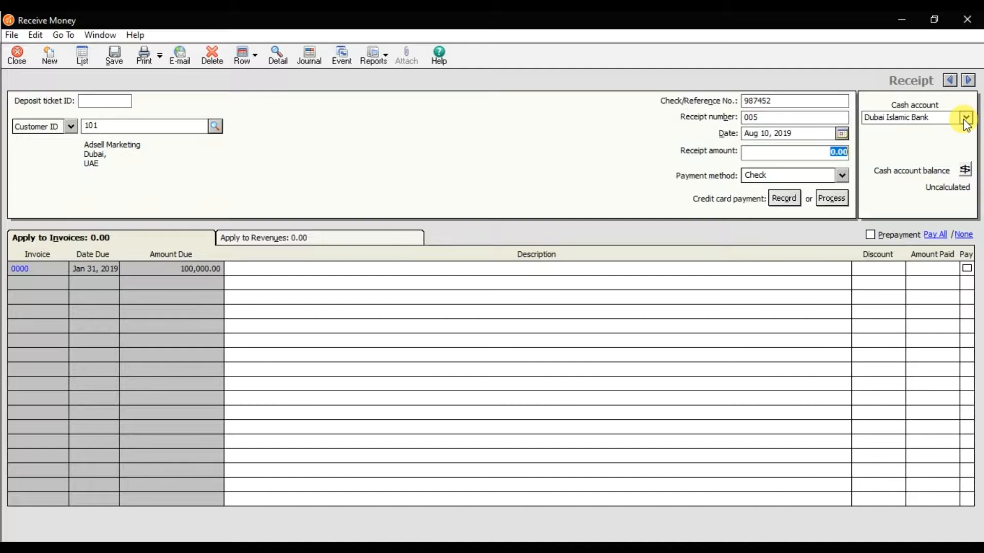
# Mark the receipt as a prepayment and describe its first line as "Advance Payment received from adsell marketin"
pyautogui.click(870, 235)
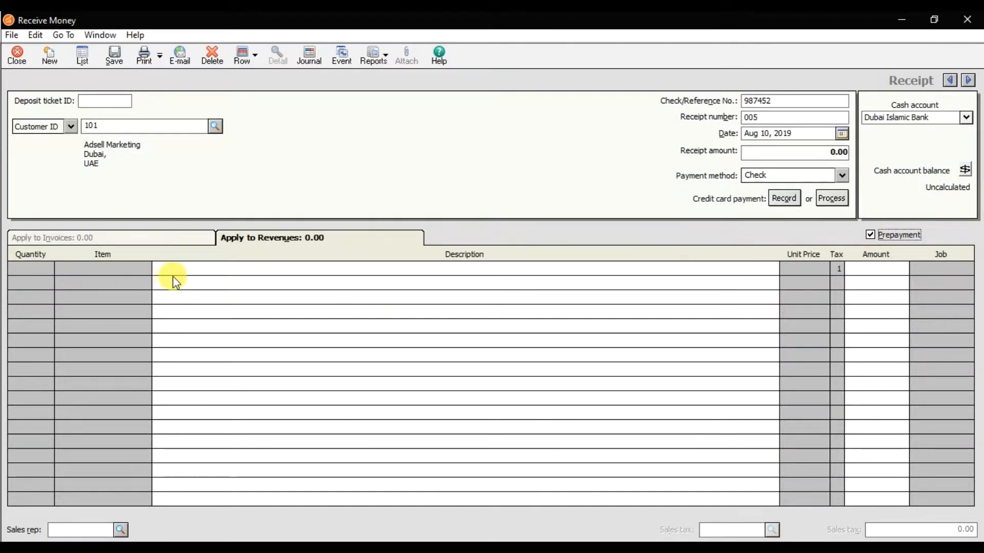
pyautogui.click(185, 277)
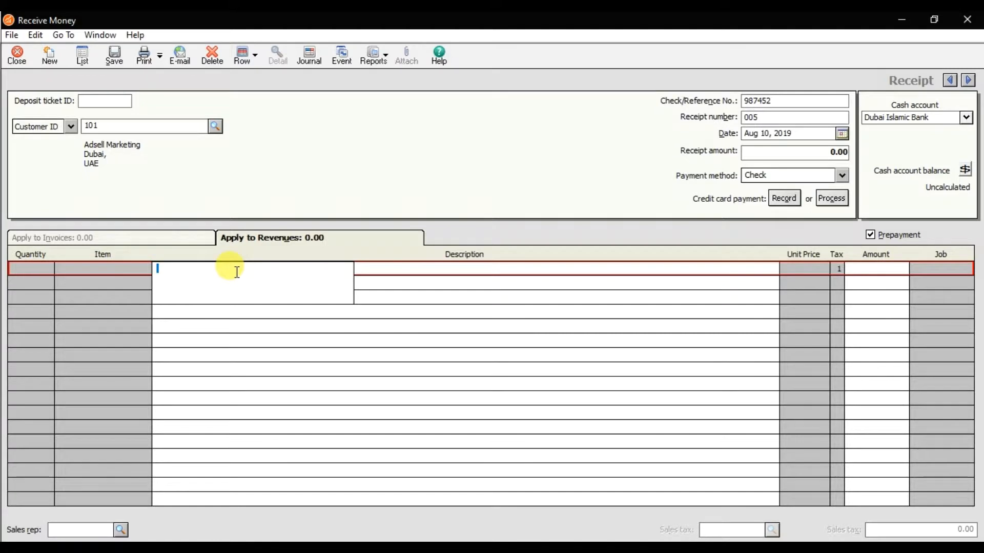
pyautogui.write('As')
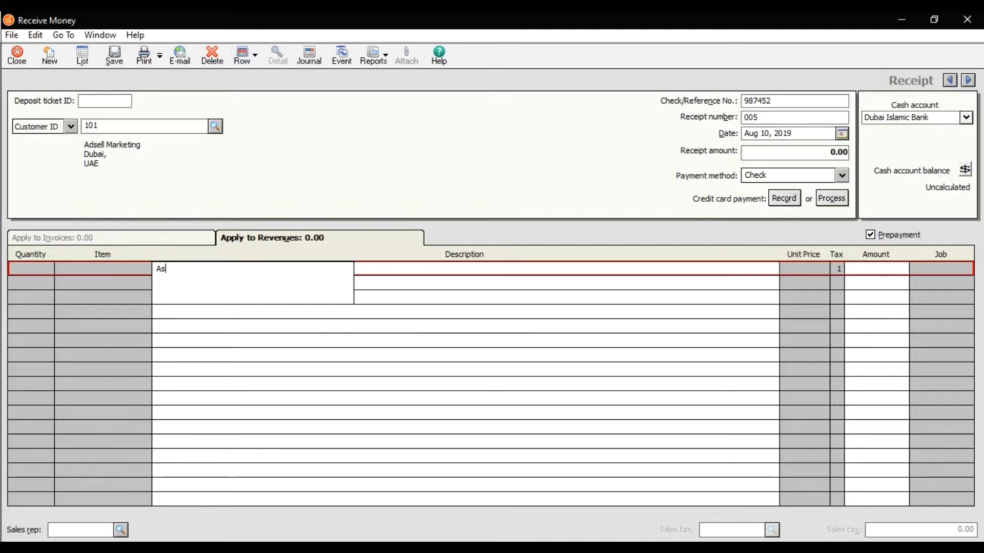
pyautogui.press('BackSpace')
pyautogui.write('dvance Paym')
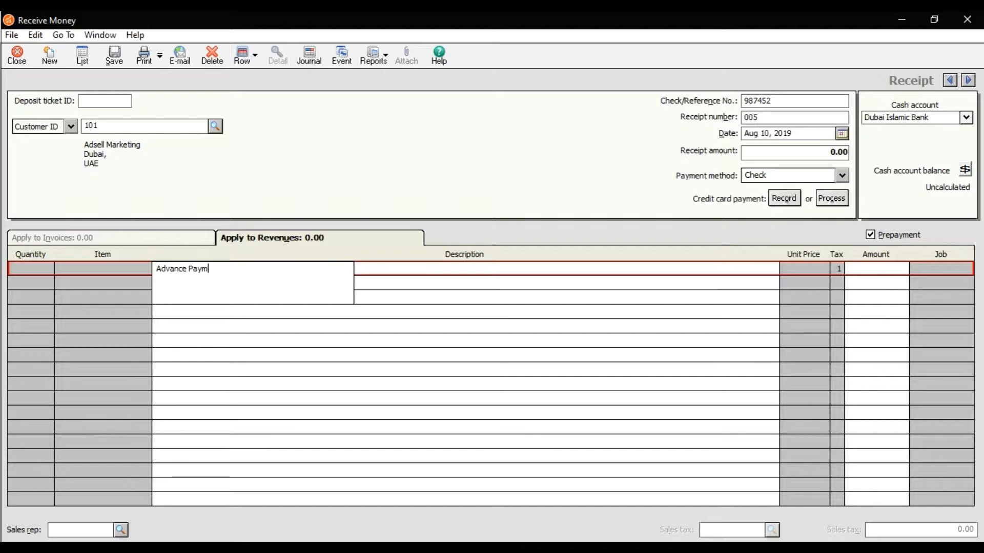
pyautogui.write('ent received')
pyautogui.write(' from')
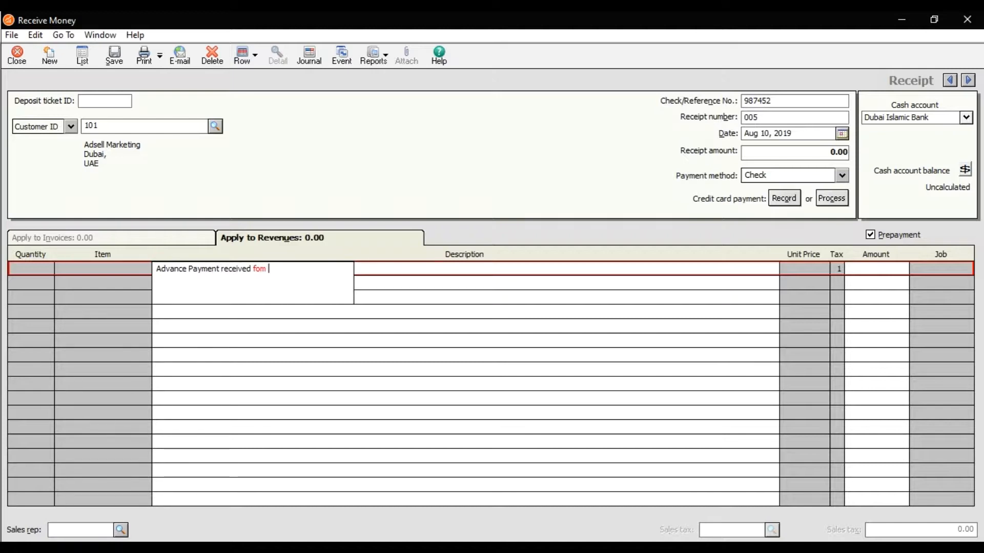
pyautogui.write(' adsell marketin')
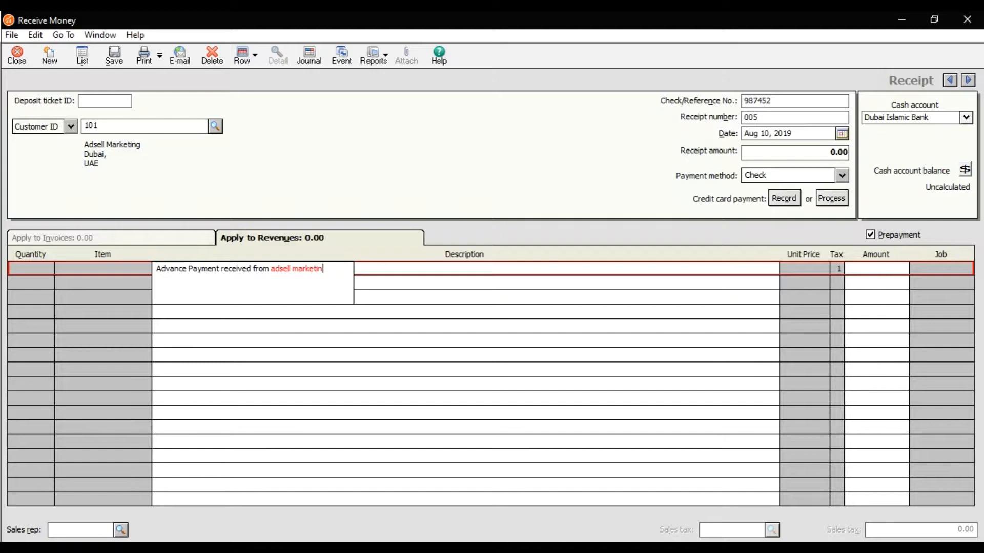
# Set the prepayment line's amount to 50,000, save the receipt and close the Receive Money window
pyautogui.press('Tab')
pyautogui.write('50,000')
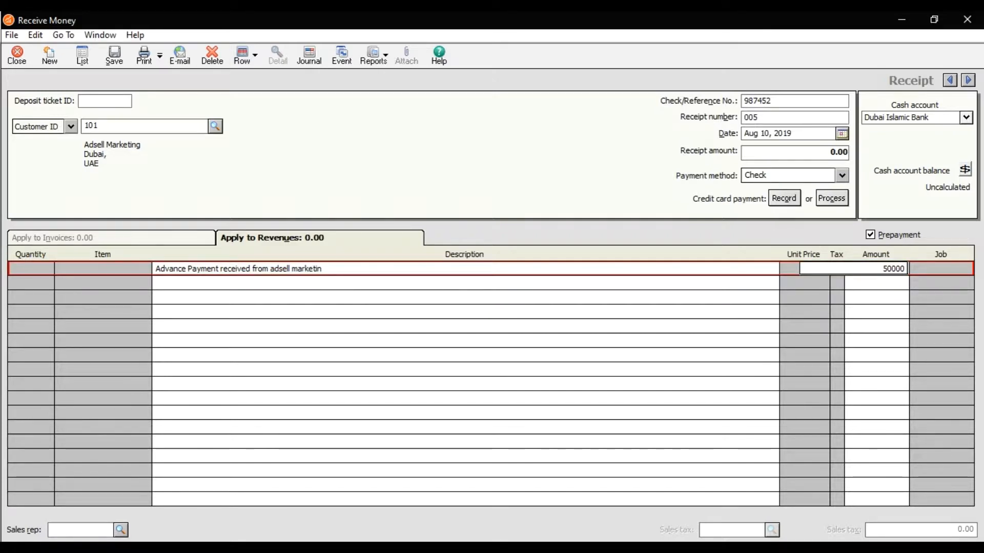
pyautogui.click(237, 277)
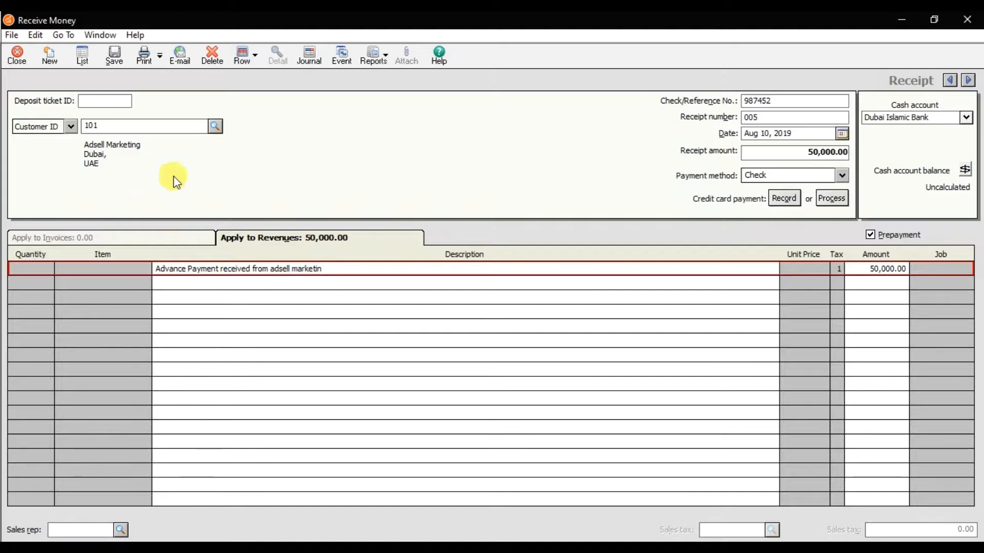
pyautogui.click(115, 57)
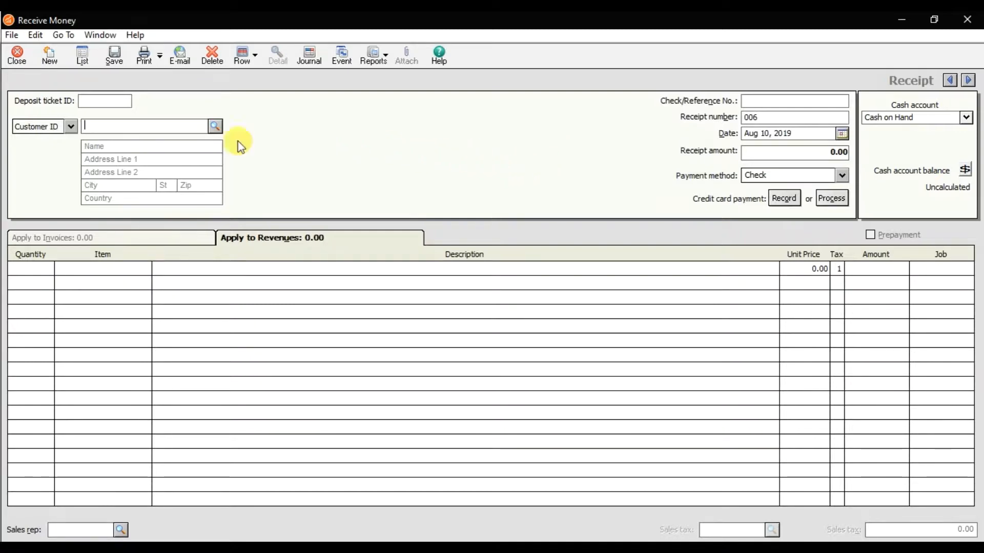
pyautogui.click(17, 59)
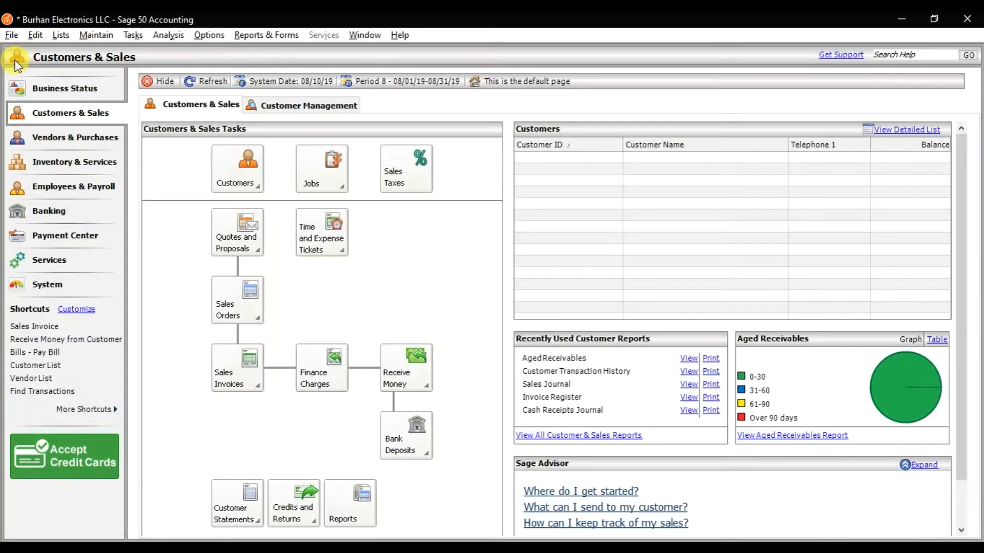
# Display the Customer Ledgers report from the Accounts Receivable reports
pyautogui.click(285, 33)
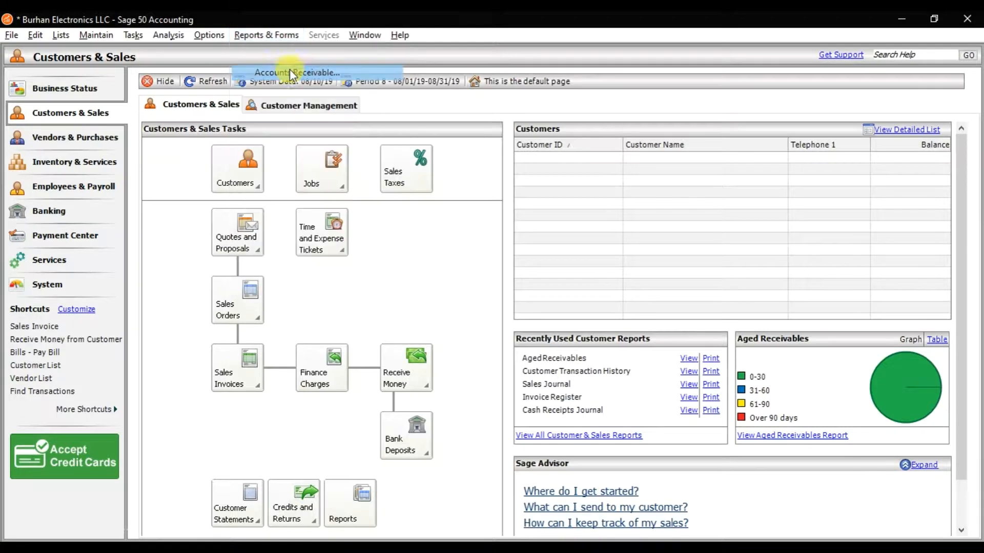
pyautogui.click(292, 73)
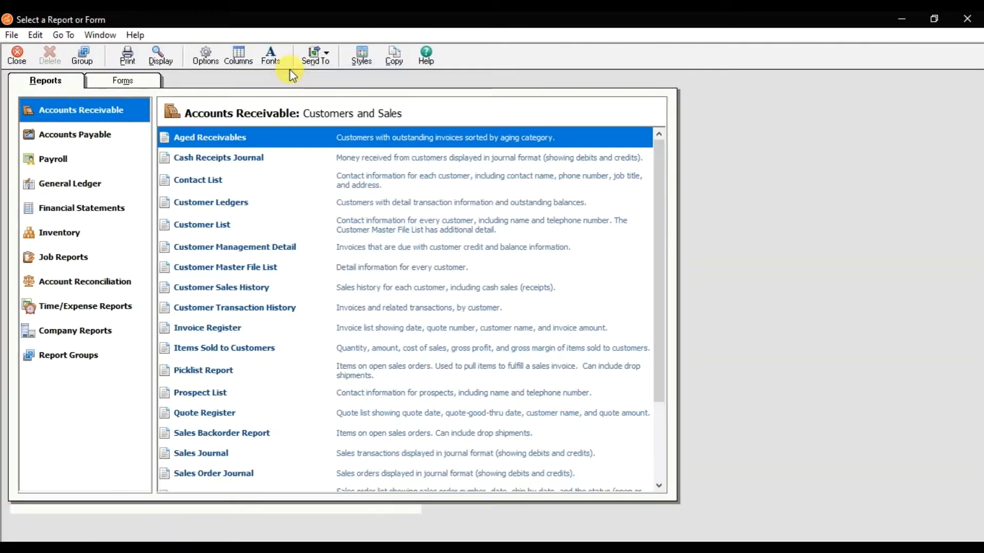
pyautogui.doubleClick(232, 203)
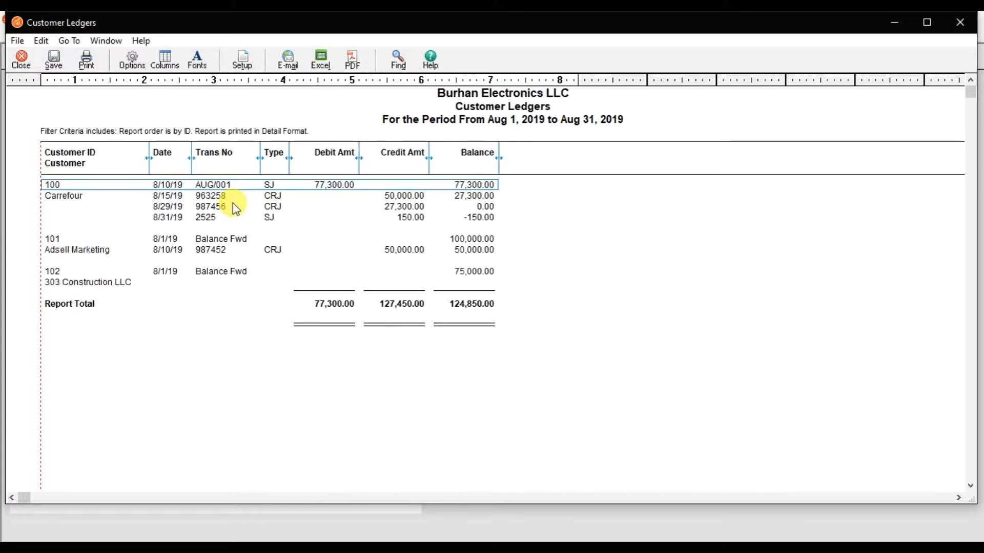
# Filter the Customer Ledgers report by customer ID to Adsell Marketing only and examine the receipt entry dated 8/10/19
pyautogui.click(132, 60)
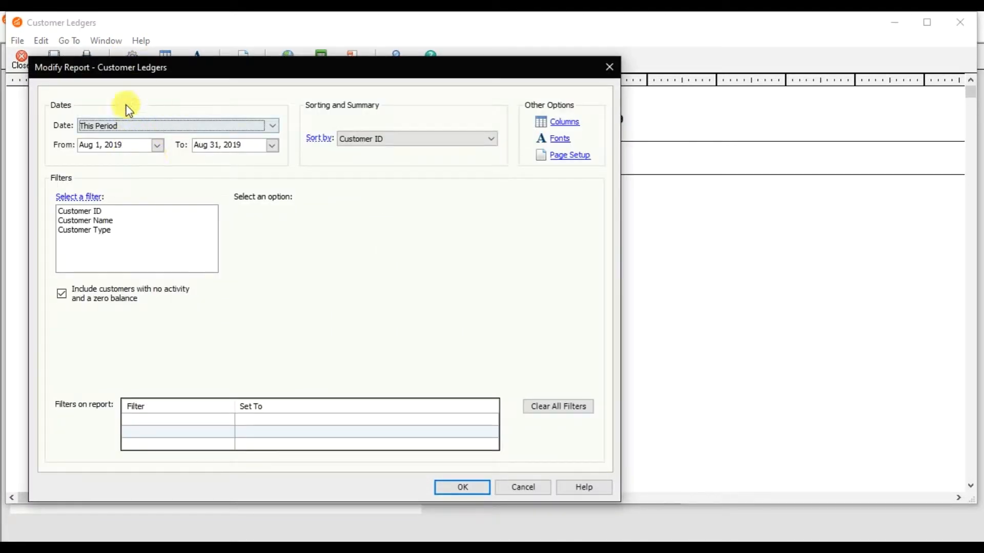
pyautogui.click(95, 214)
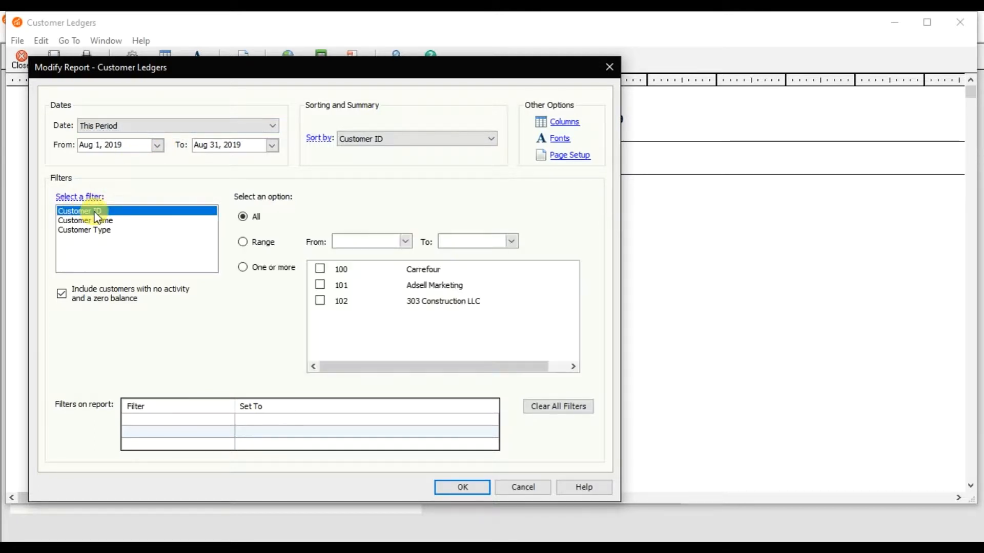
pyautogui.click(320, 285)
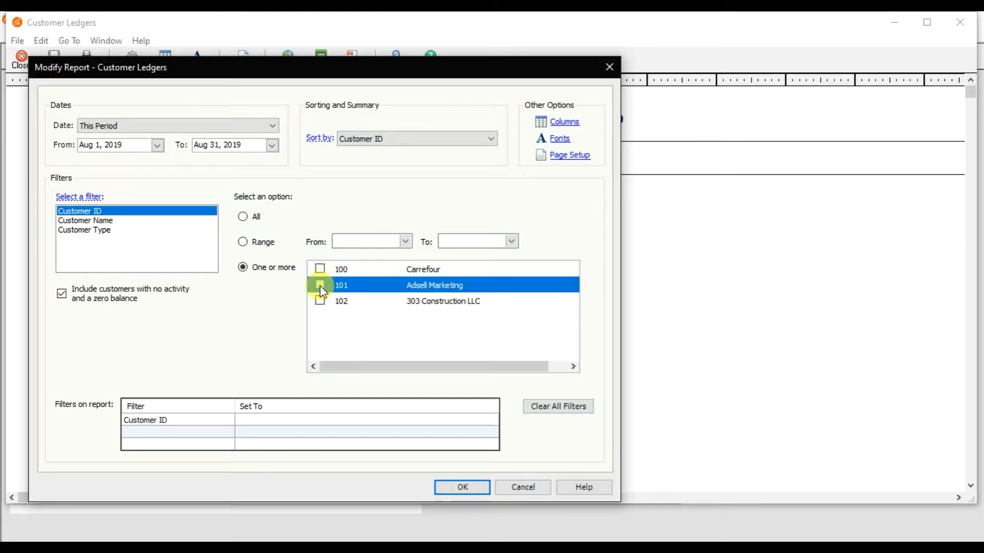
pyautogui.click(477, 477)
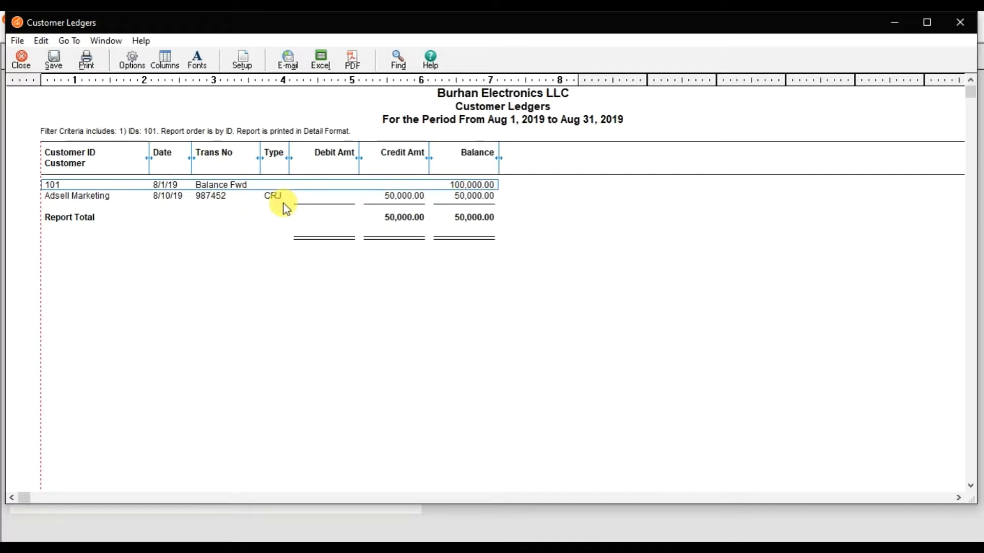
pyautogui.click(406, 198)
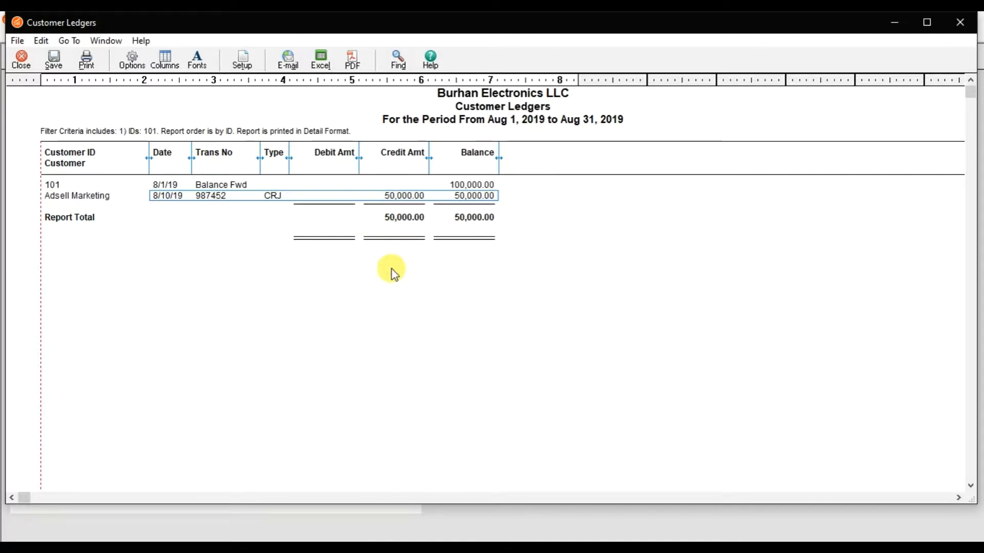
# Switch back to the Word document and highlight the second scenario item, the AED 75,000 sale invoice to Adsell Marketing
pyautogui.click(334, 514)
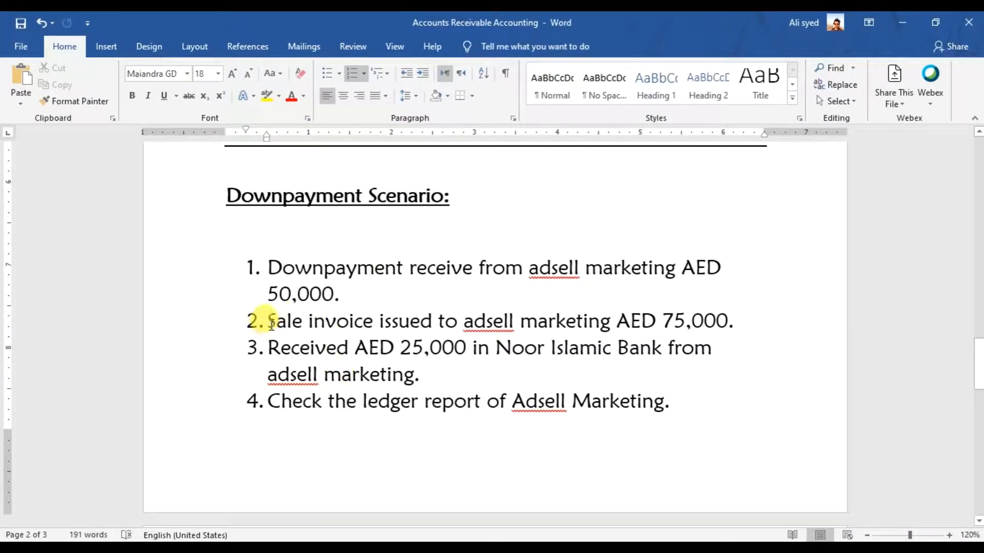
pyautogui.moveTo(271, 325); pyautogui.dragTo(712, 321)
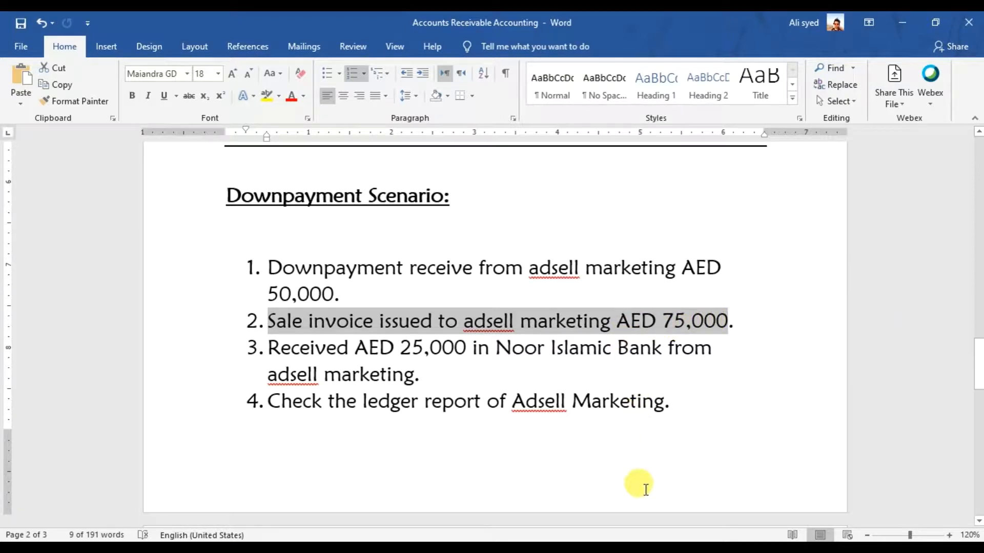
# Return to the main Sage 50 window and open a blank invoice in Sales/Invoicing
pyautogui.click(626, 536)
pyautogui.click(486, 481)
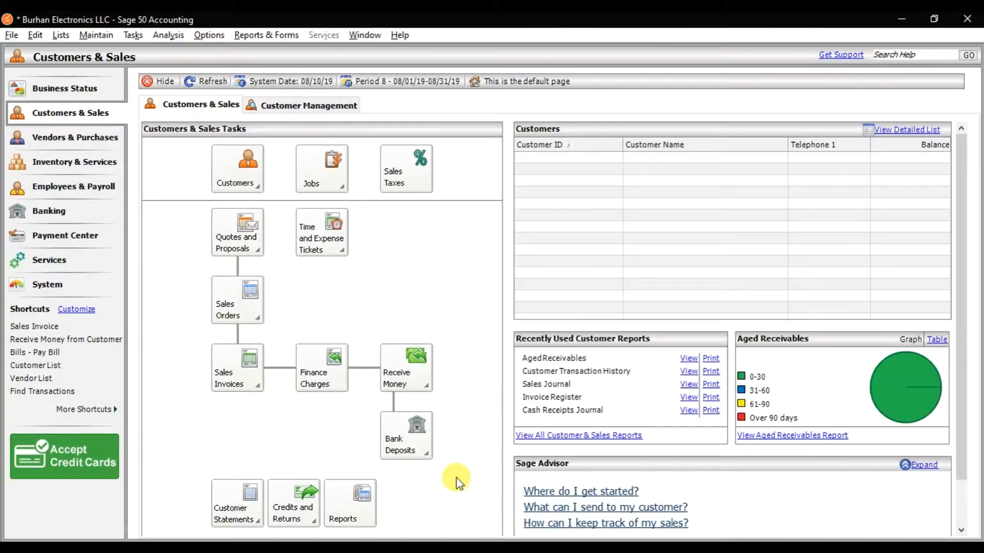
pyautogui.click(134, 35)
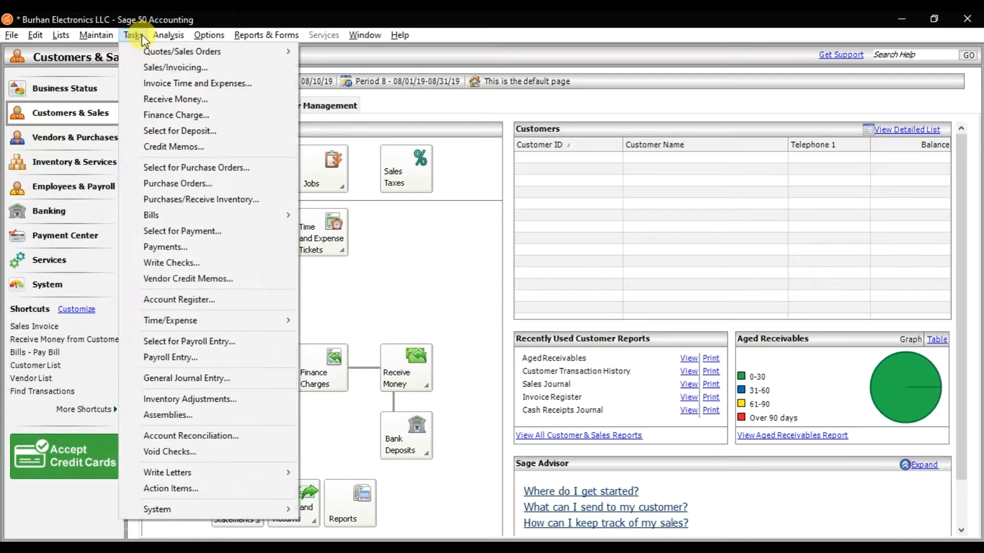
pyautogui.click(149, 67)
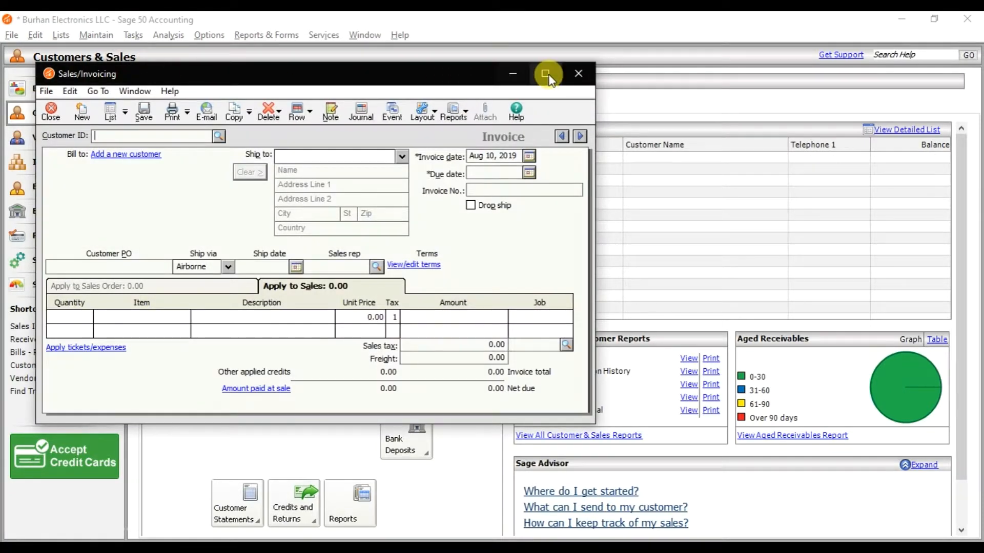
# Maximize the invoice window, highlight the 50,000 downpayment amount in the Word scenario, and return to the invoice
pyautogui.click(546, 74)
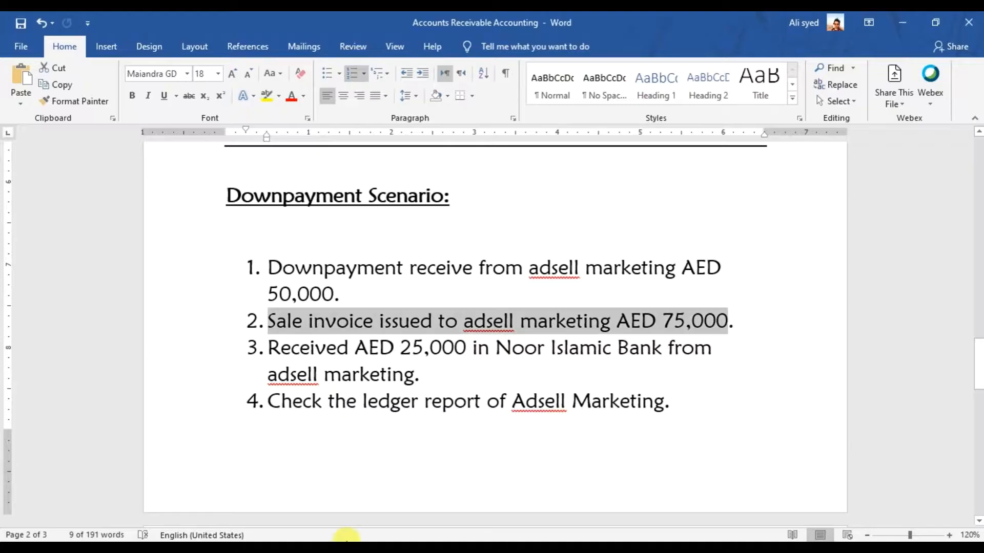
pyautogui.moveTo(270, 293); pyautogui.dragTo(324, 294)
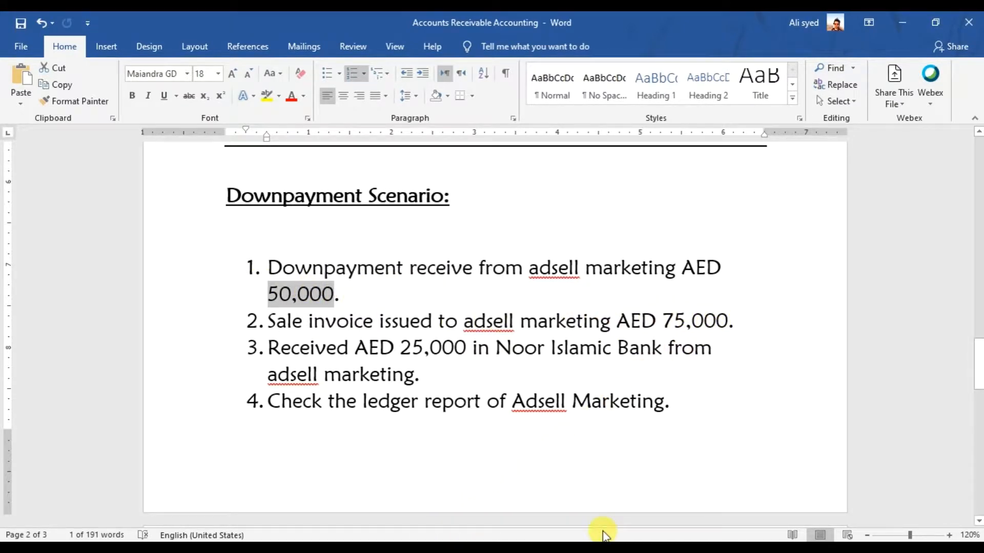
pyautogui.moveTo(602, 535)
pyautogui.click(822, 484)
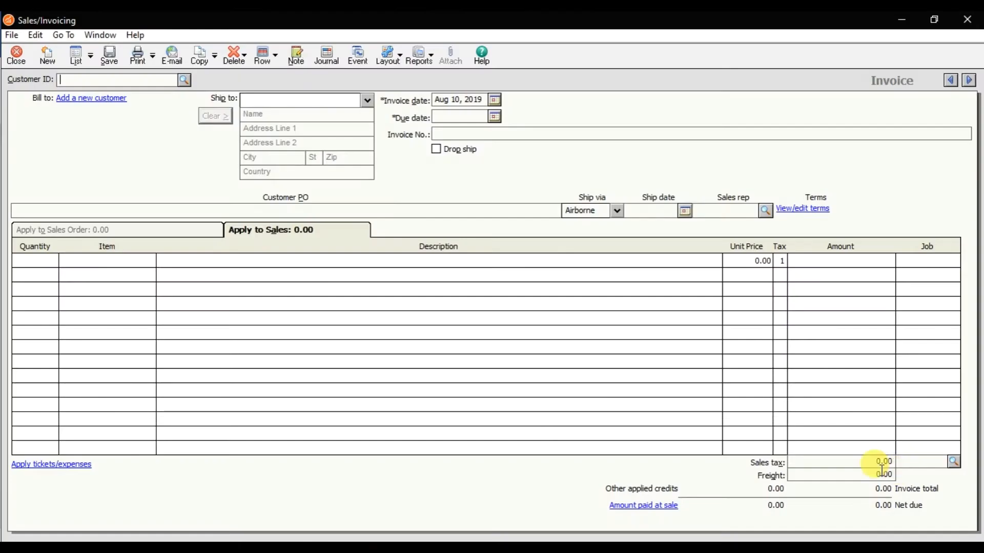
# Select Adsell Marketing as the invoice customer, dismissing the credit limit warning, and set the invoice number to 200
pyautogui.click(183, 81)
pyautogui.click(177, 102)
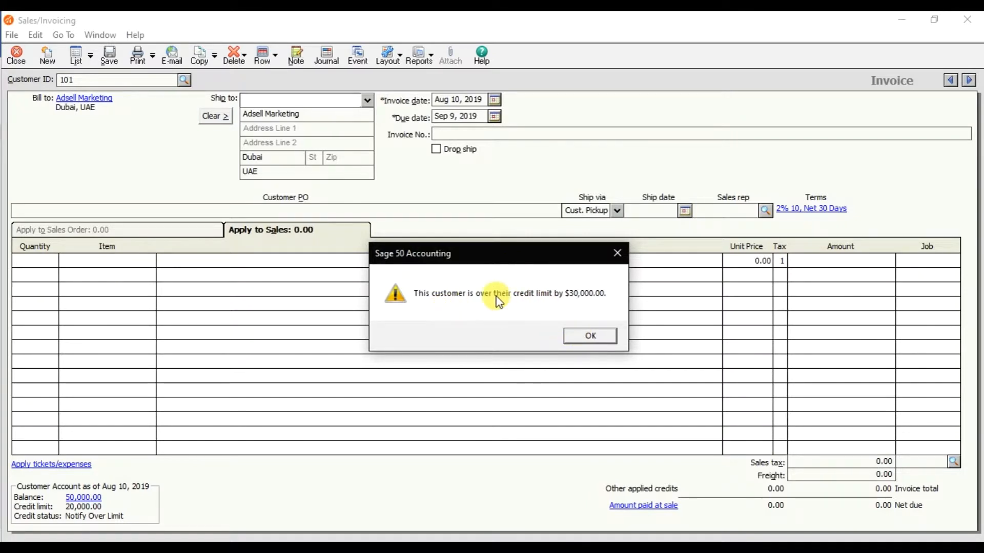
pyautogui.click(589, 334)
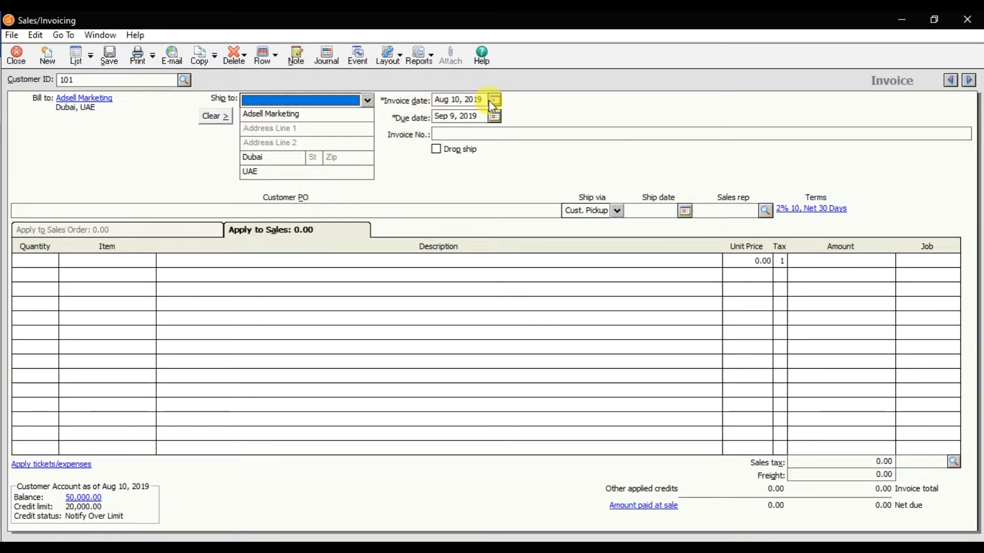
pyautogui.click(467, 134)
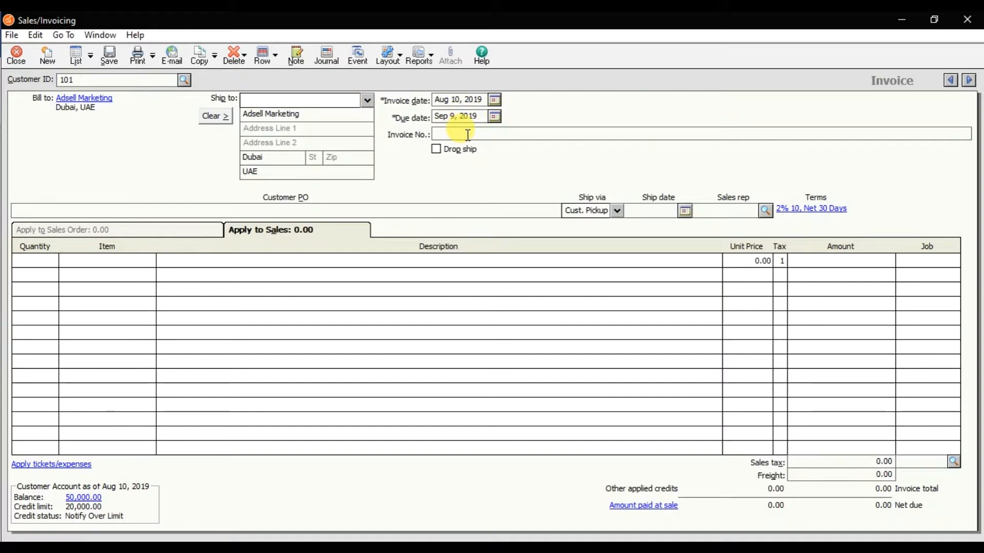
pyautogui.write('200')
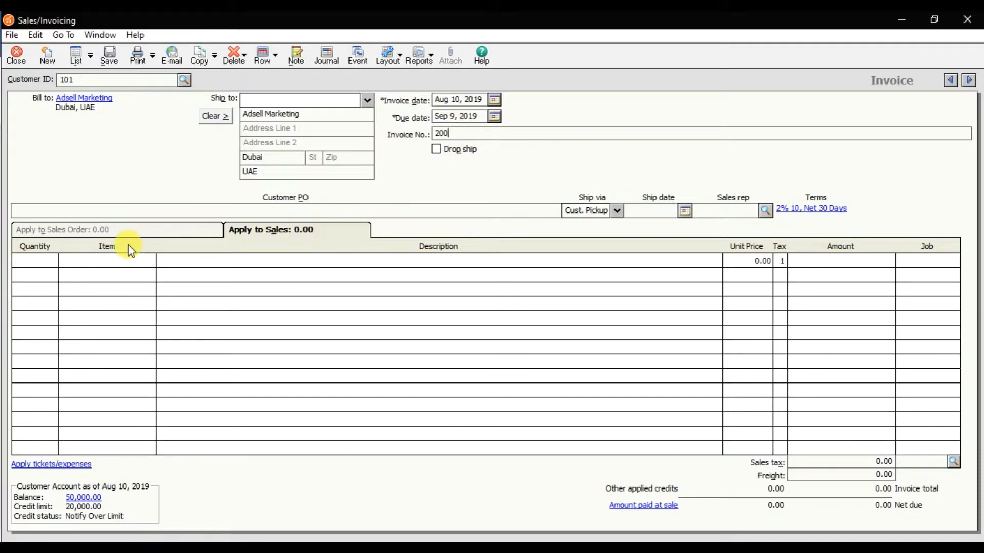
# Add the first invoice line for item 1005 Mobile with quantity 20 and unit price 2,500
pyautogui.click(43, 266)
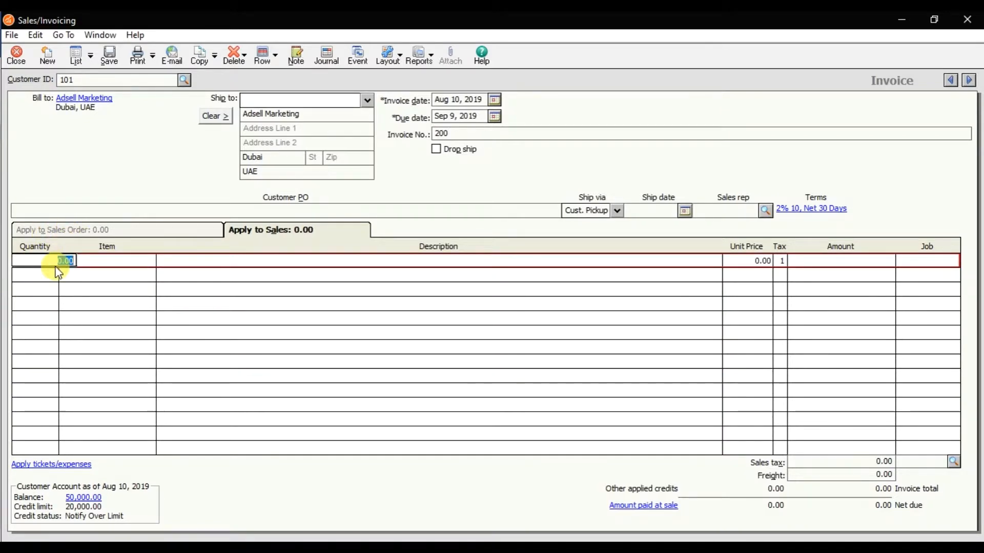
pyautogui.write('20')
pyautogui.press('Tab')
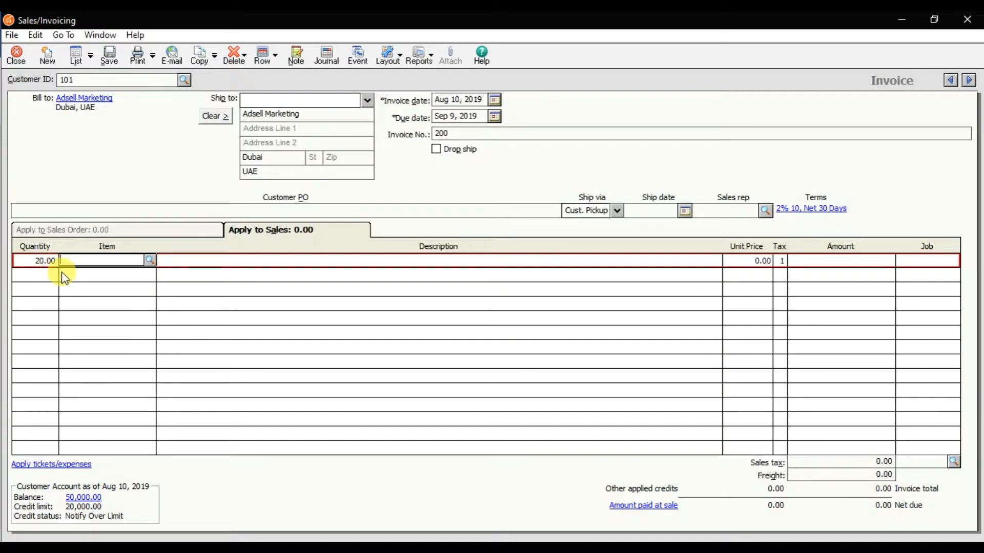
pyautogui.click(150, 260)
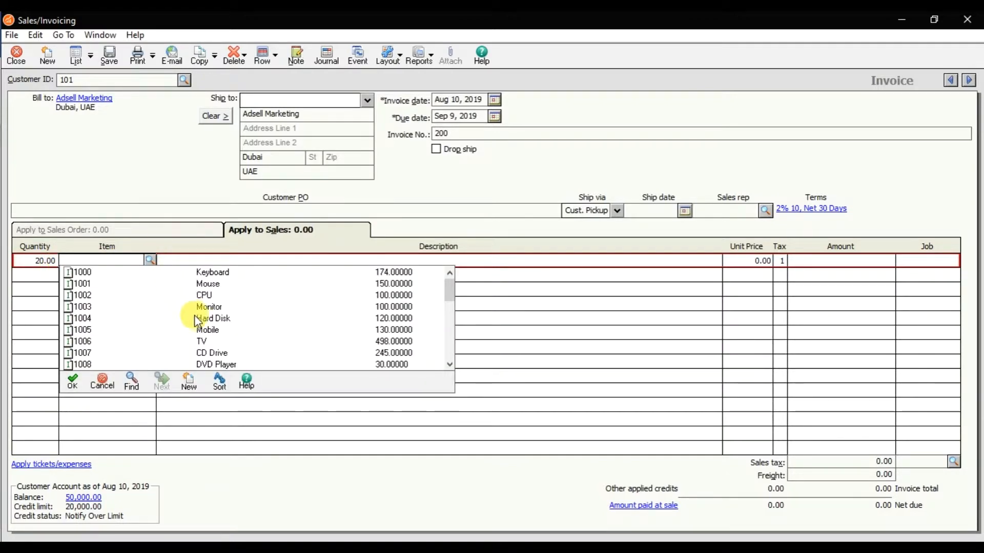
pyautogui.doubleClick(210, 330)
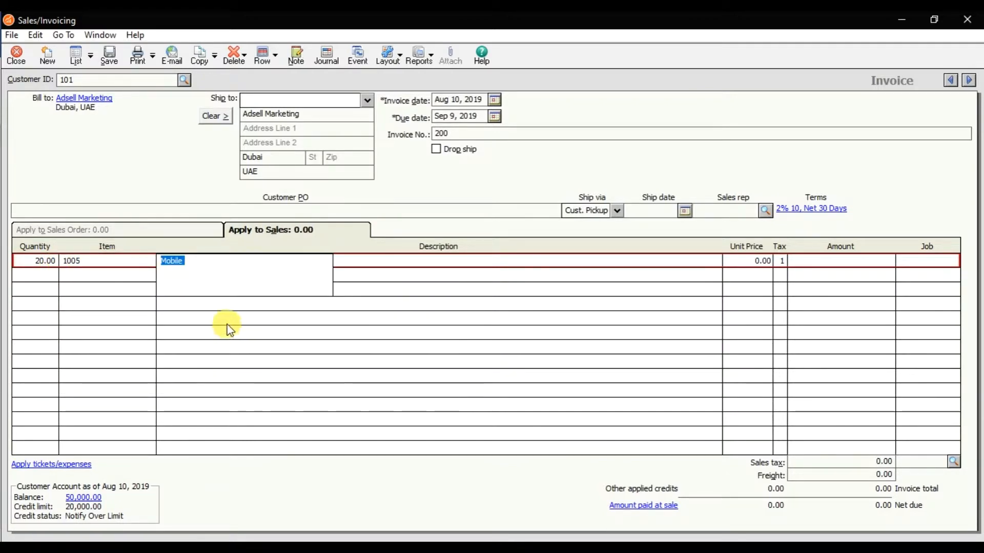
pyautogui.press('Tab')
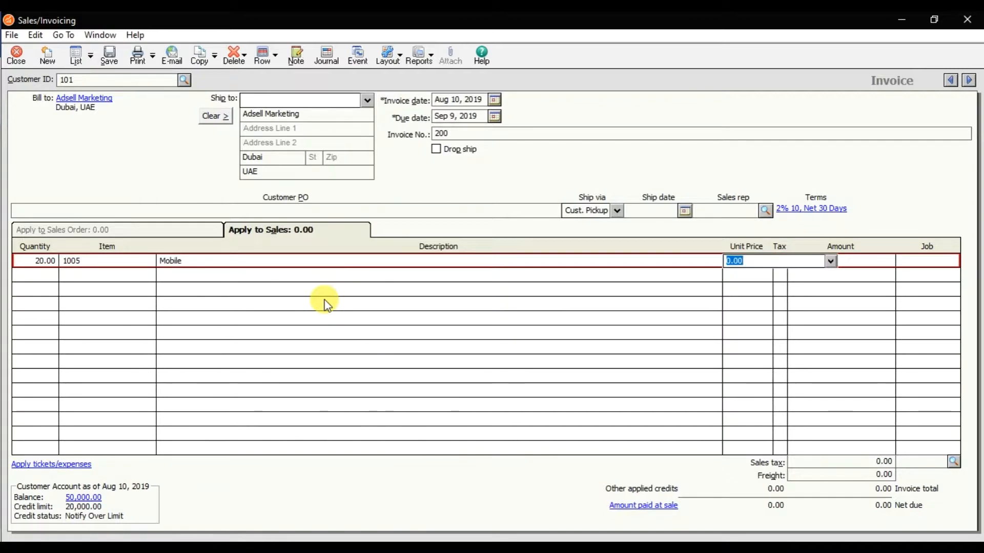
pyautogui.write('2,5')
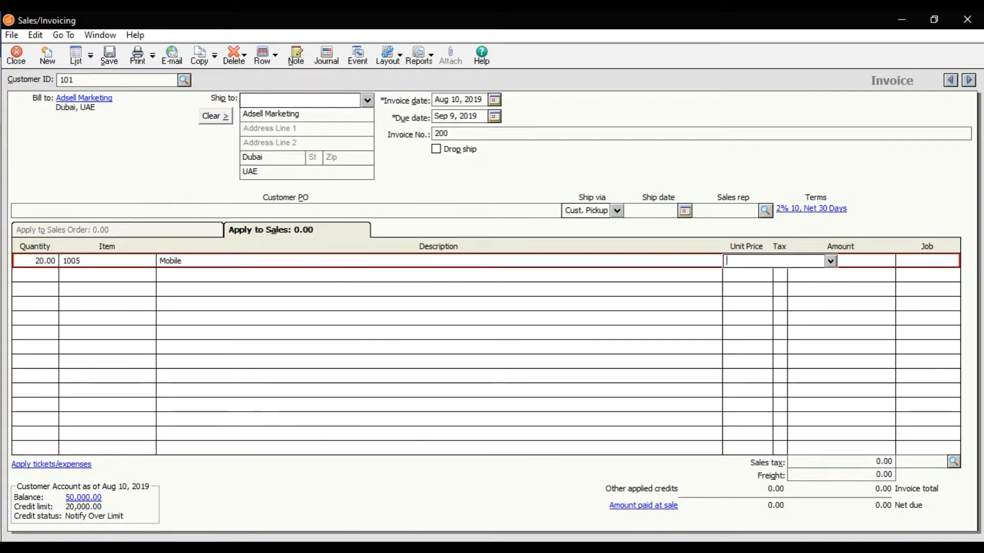
pyautogui.write('00')
pyautogui.press('Tab')
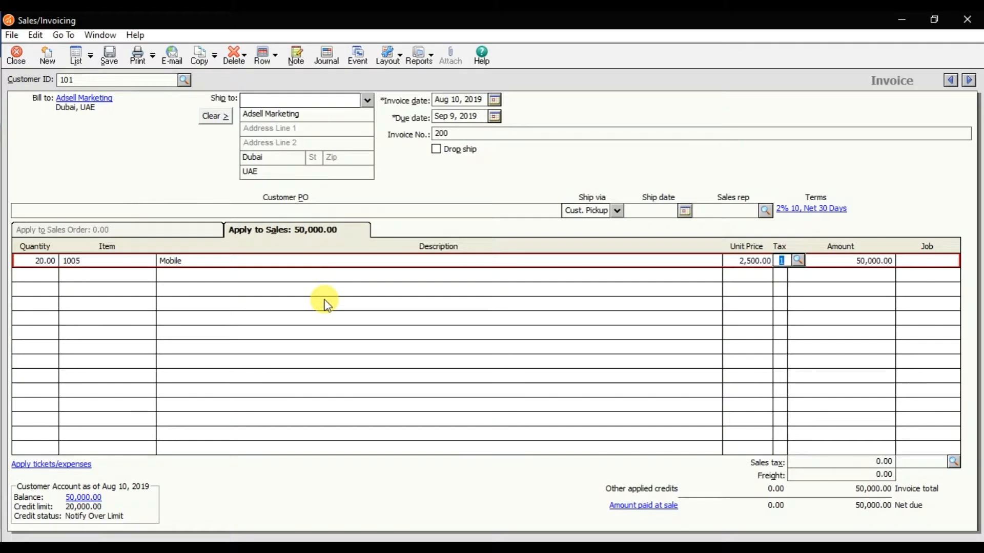
pyautogui.press('Tab')
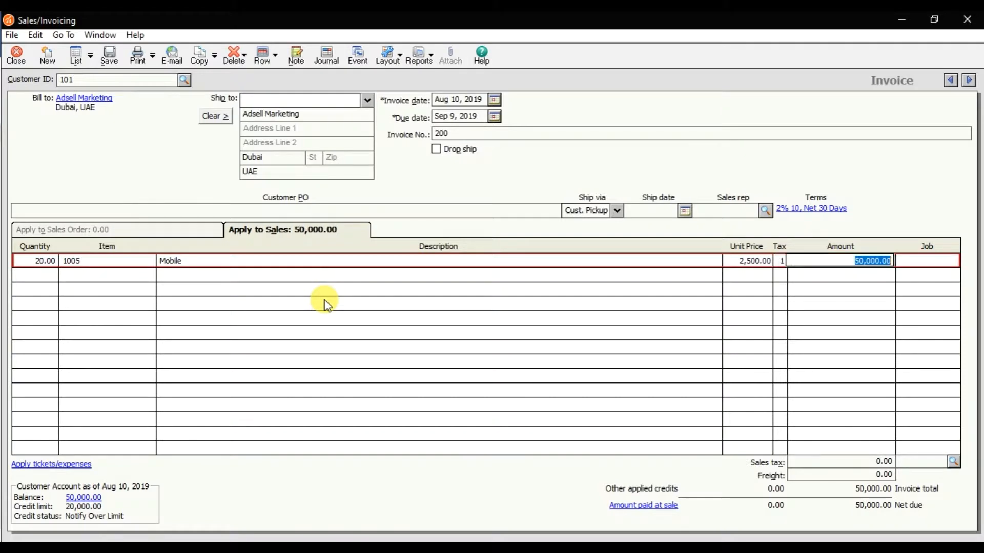
pyautogui.press('Tab')
# Add a second invoice line for HP laptop item 5000-HP with quantity 10 and unit price 3,000
pyautogui.press('Tab')
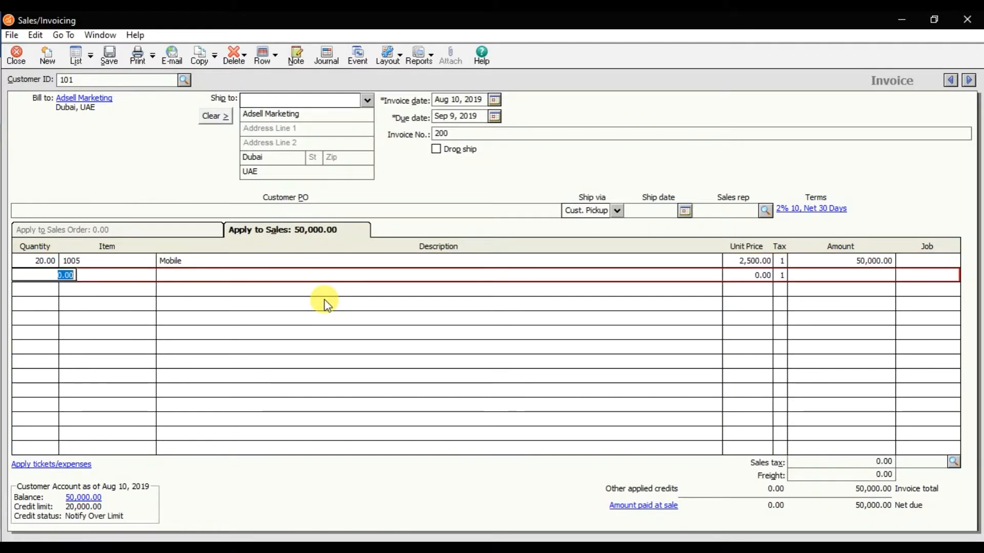
pyautogui.write('10')
pyautogui.press('Tab')
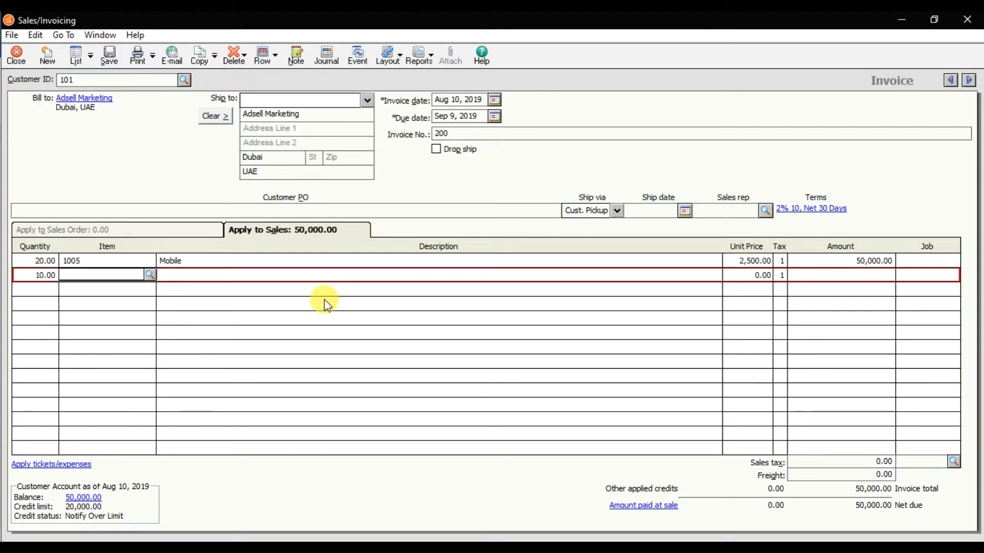
pyautogui.click(154, 276)
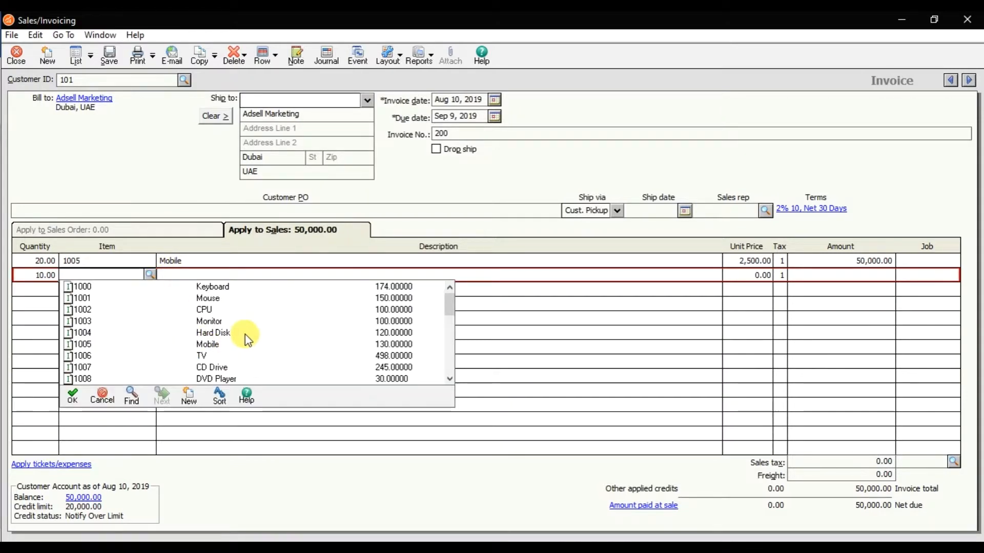
pyautogui.scroll(-3, 245, 334)
pyautogui.scroll(-5, 245, 334)
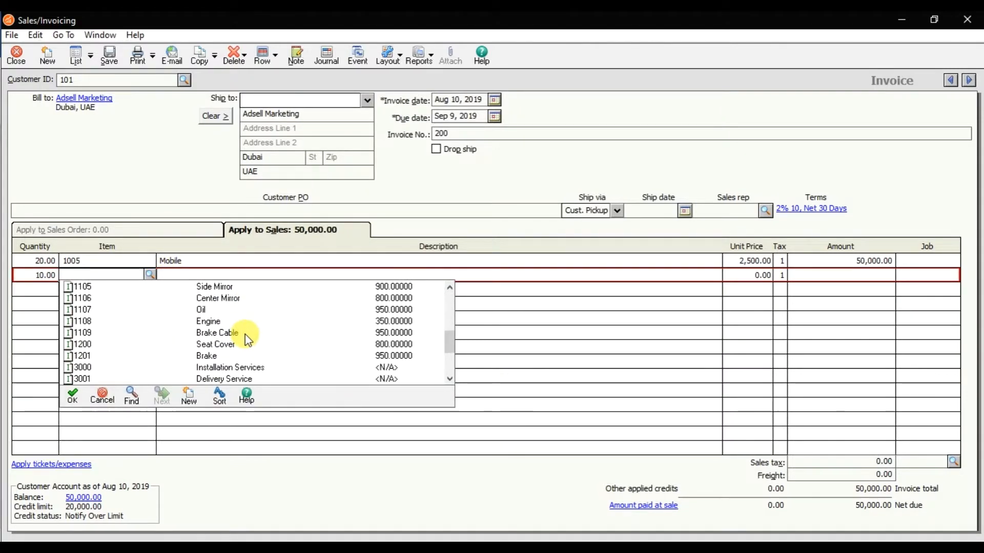
pyautogui.click(218, 335)
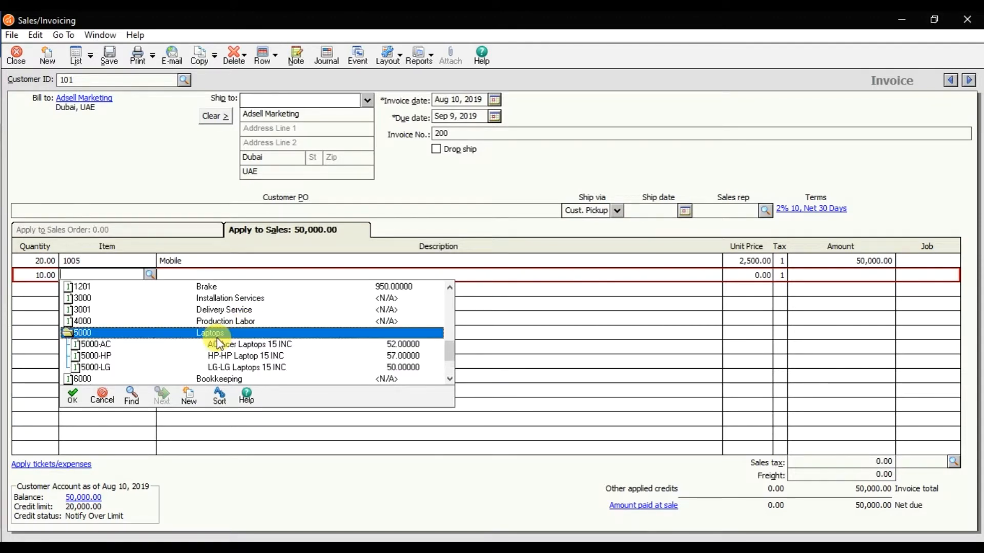
pyautogui.doubleClick(253, 357)
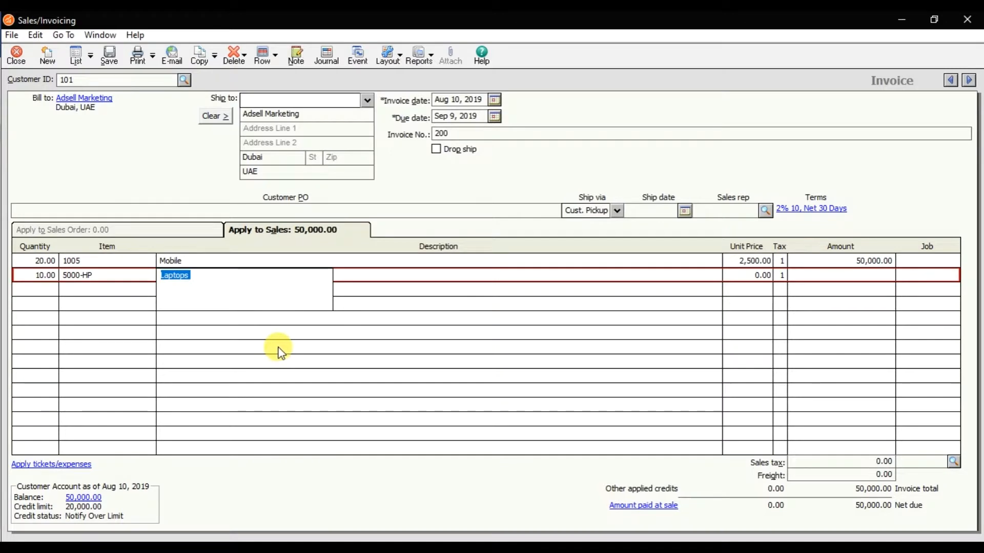
pyautogui.press('Tab')
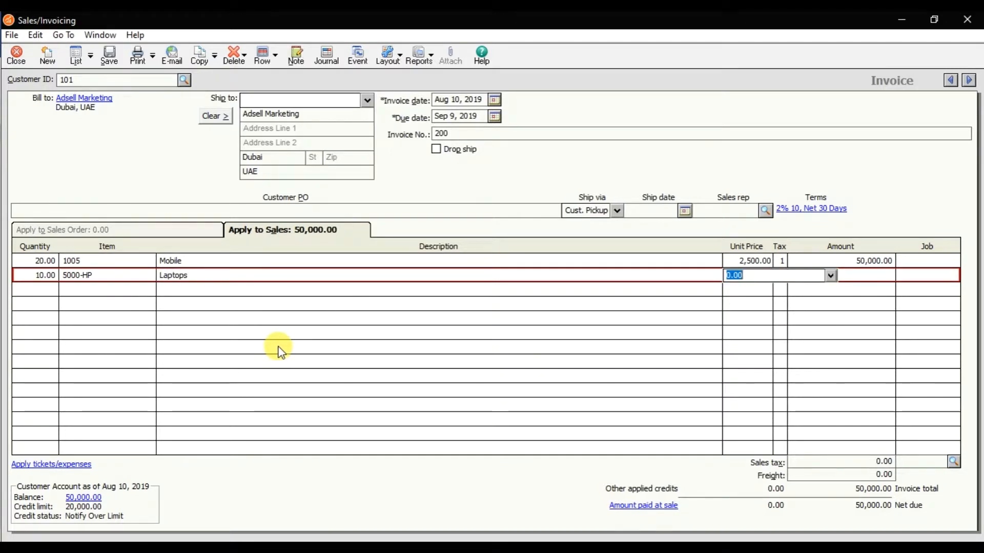
pyautogui.write('3000')
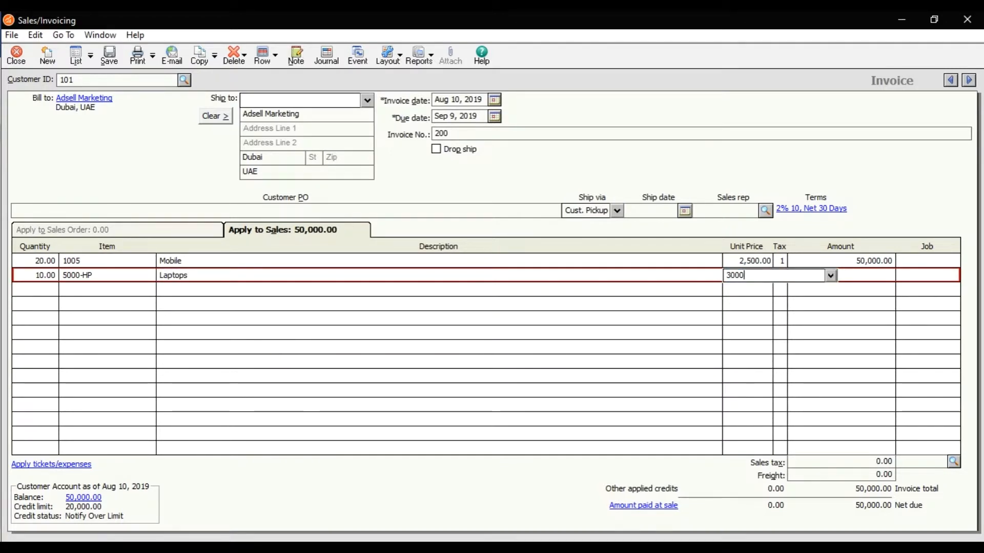
pyautogui.press('Tab')
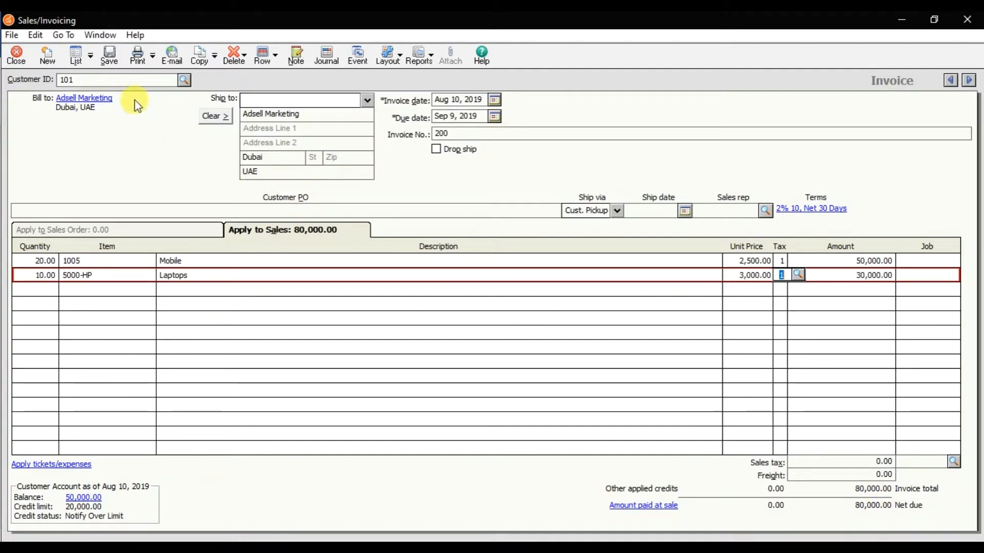
# Save the sales invoice and examine its entry for Adsell Marketing in the Customer Ledgers report
pyautogui.click(115, 60)
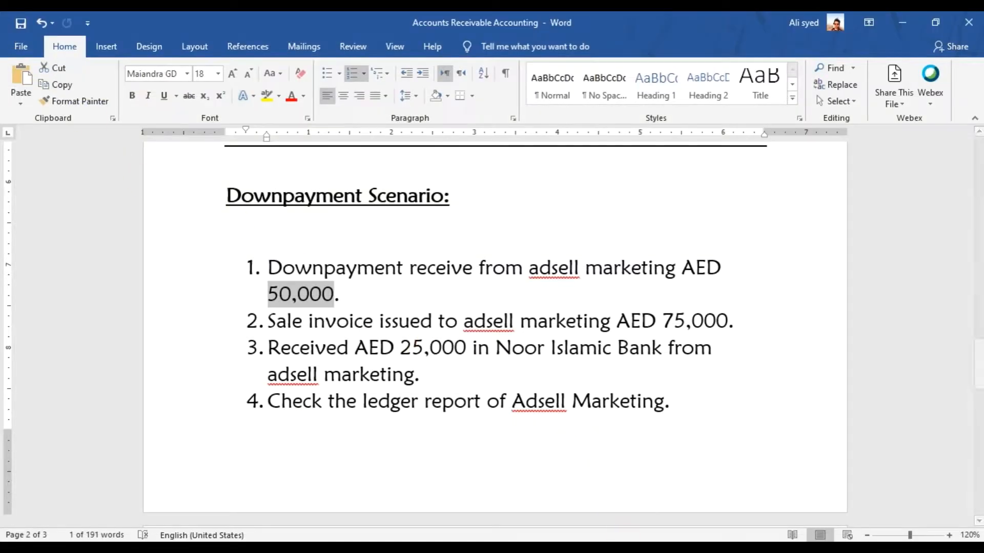
pyautogui.click(628, 549)
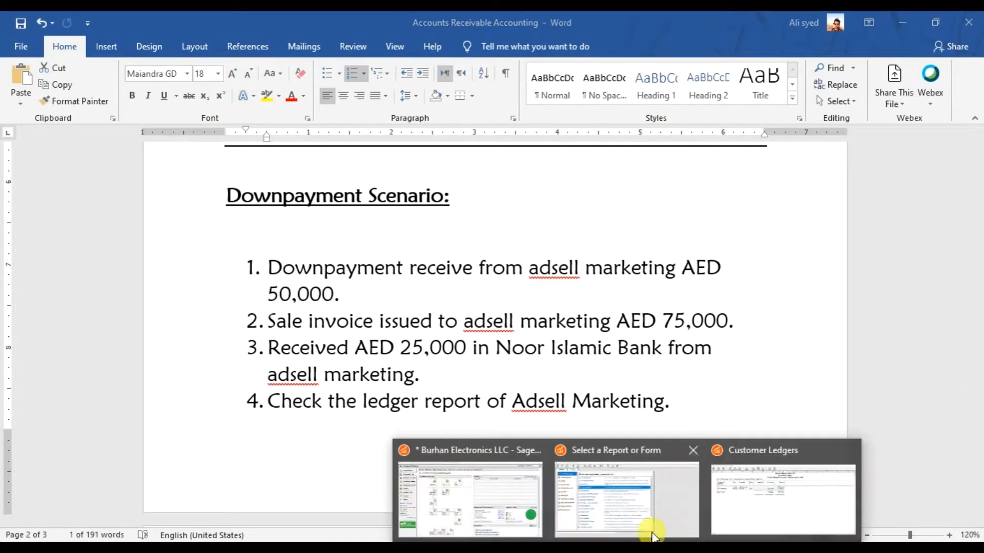
pyautogui.click(774, 495)
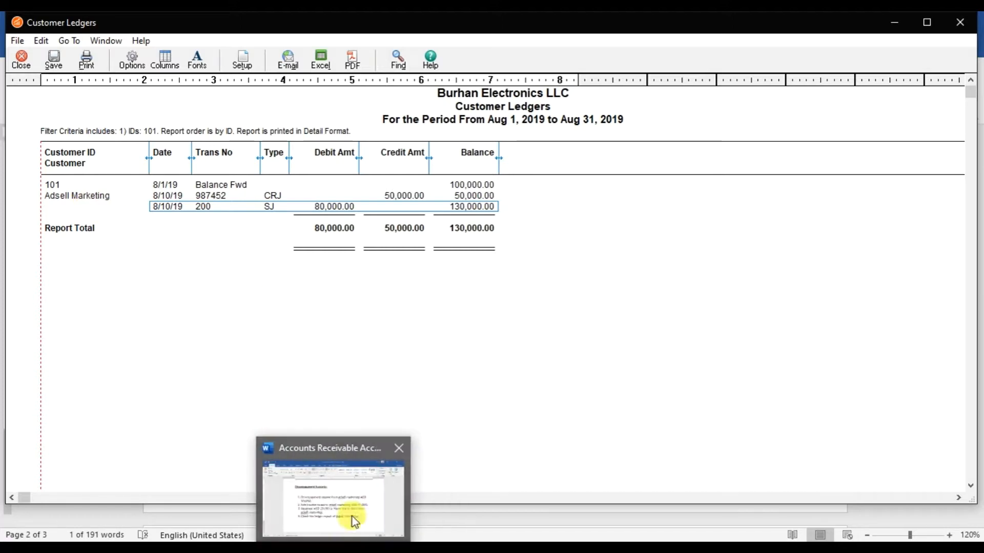
# Switch to the Word document and highlight the third scenario item, AED 25,000 received in Noor Islamic Bank from Adsell Marketing
pyautogui.click(352, 517)
pyautogui.moveTo(267, 347); pyautogui.dragTo(435, 366)
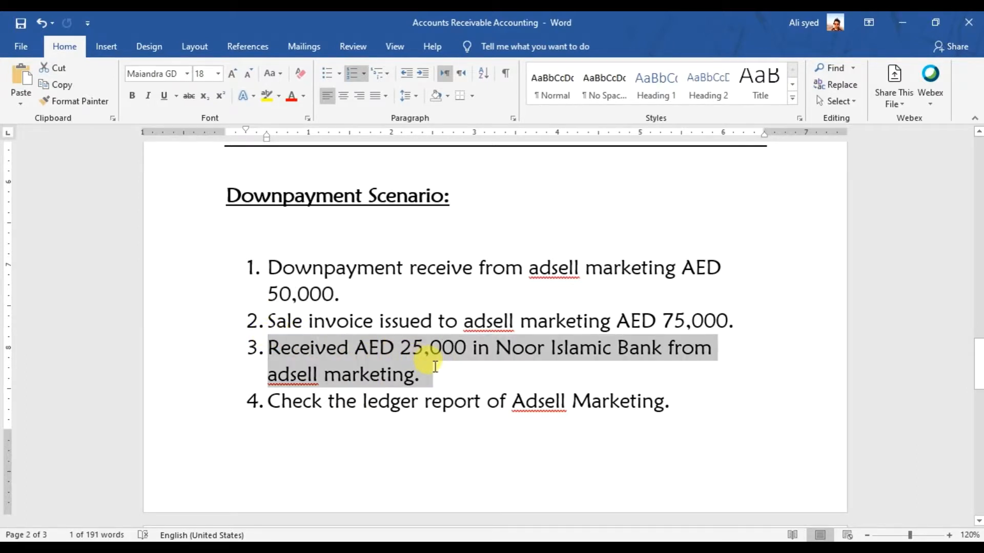
pyautogui.click(448, 379)
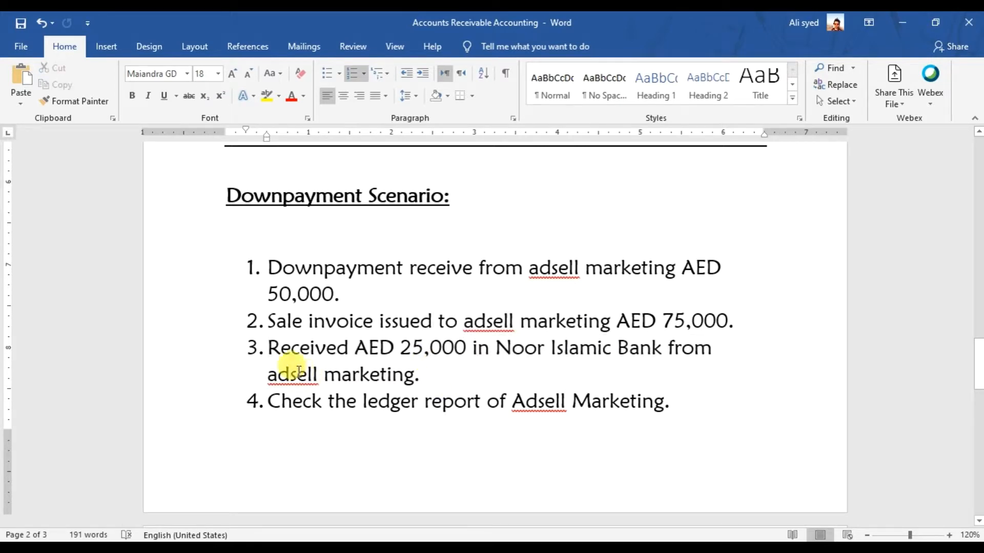
pyautogui.moveTo(267, 347); pyautogui.dragTo(469, 358)
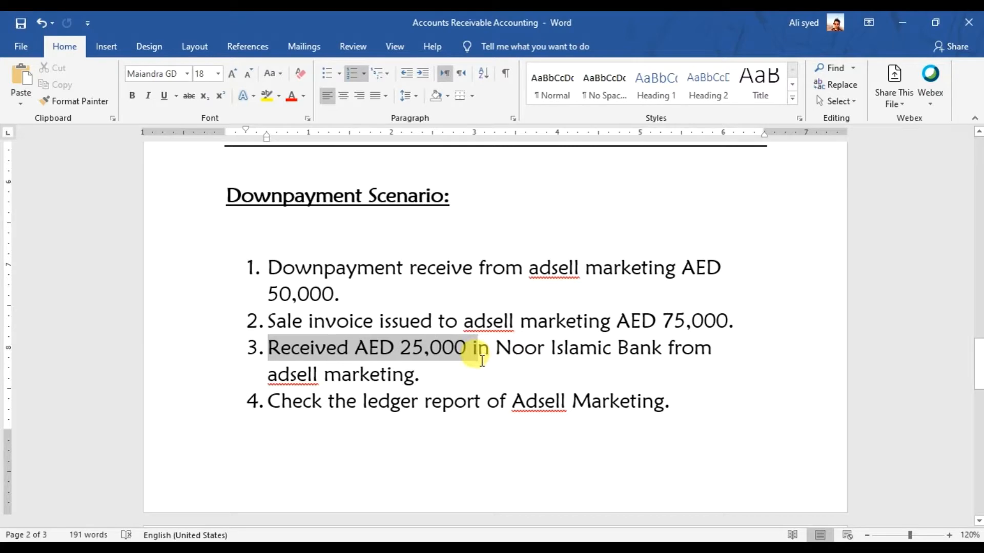
pyautogui.tripleClick(472, 360)
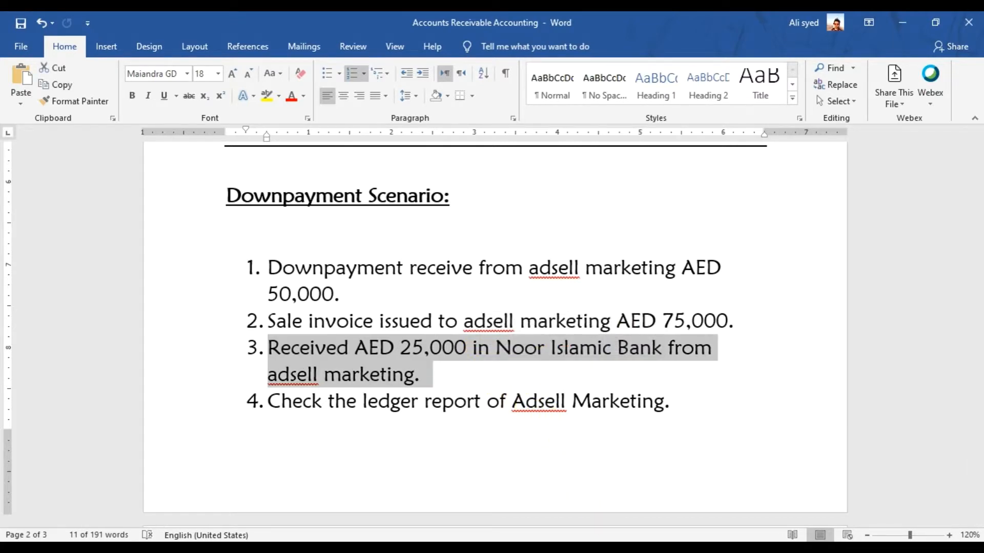
# Switch to Sage 50 and start a new Receive Money entry for the customer Adsell Marketing in a maximised window
pyautogui.moveTo(630, 545)
pyautogui.click(764, 507)
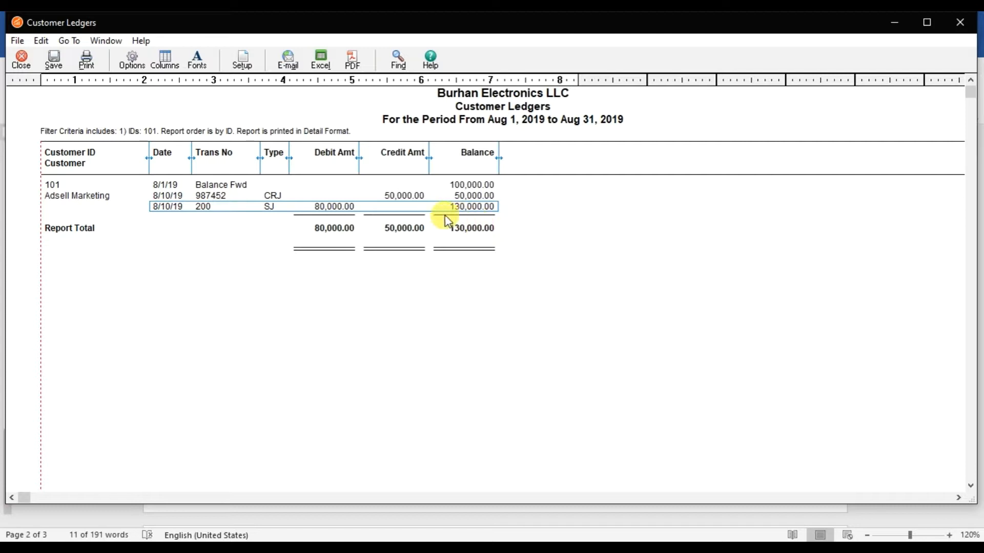
pyautogui.moveTo(623, 535)
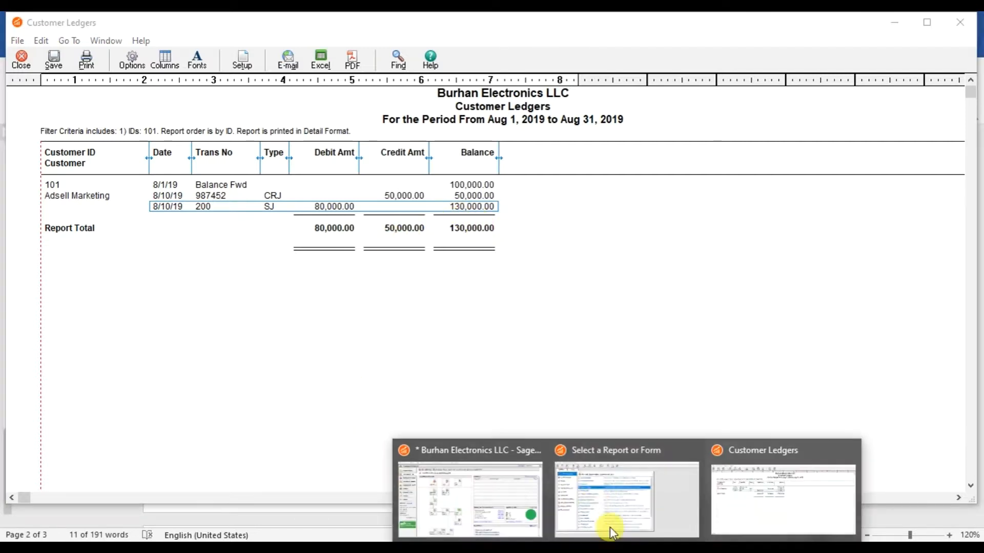
pyautogui.click(518, 485)
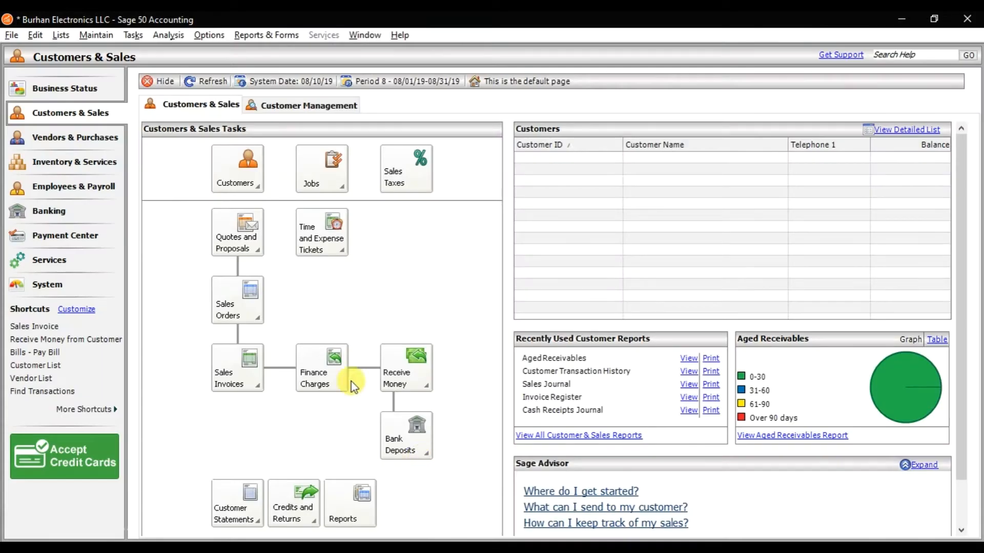
pyautogui.click(131, 35)
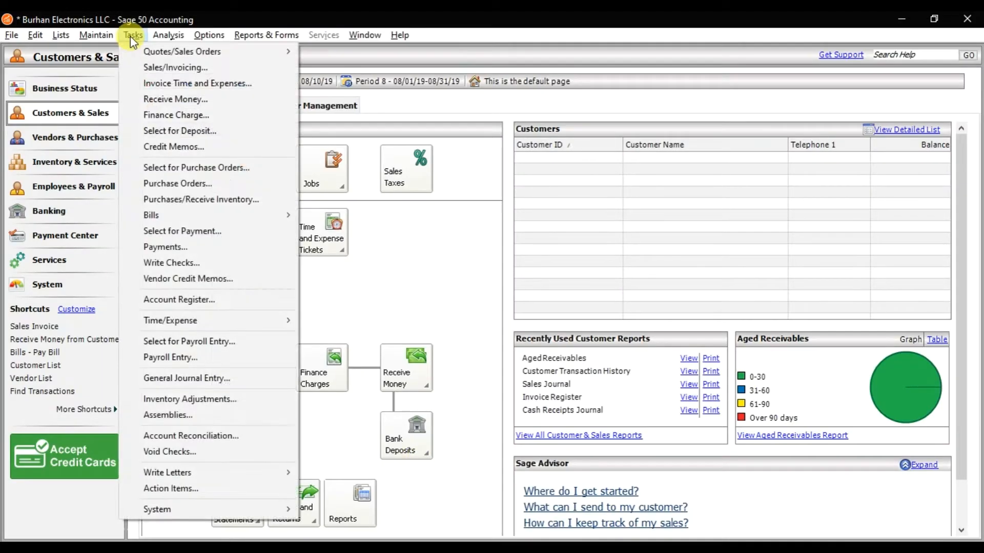
pyautogui.click(167, 100)
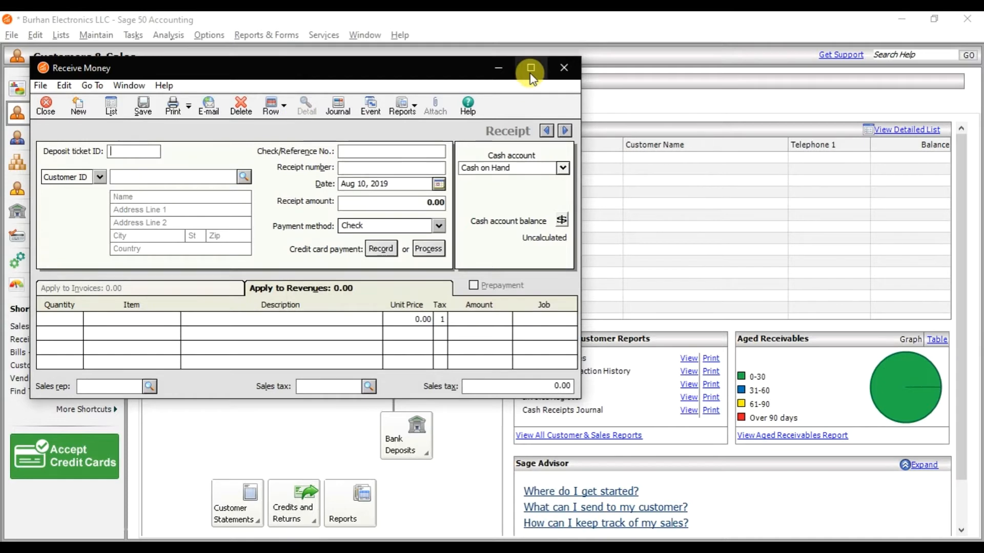
pyautogui.doubleClick(451, 69)
pyautogui.click(215, 127)
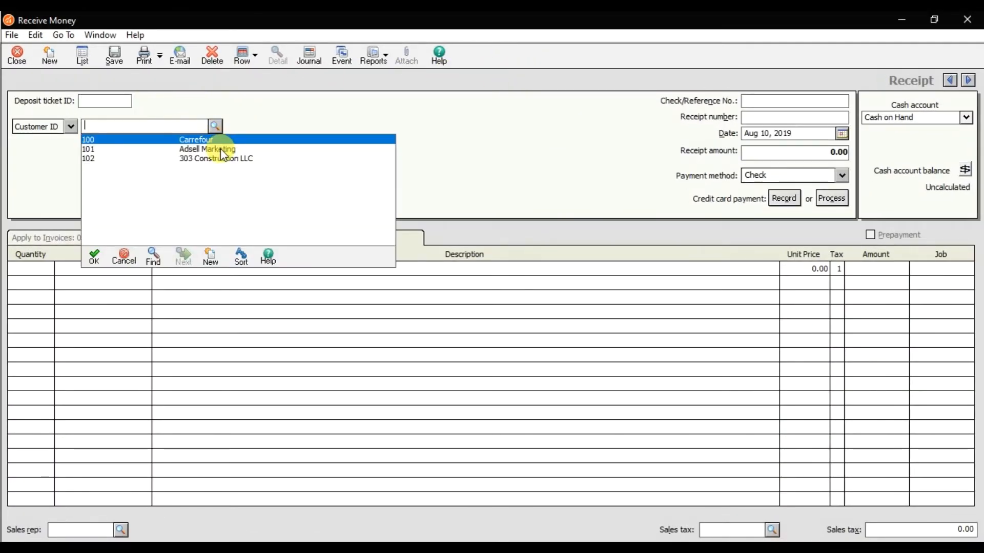
pyautogui.doubleClick(220, 149)
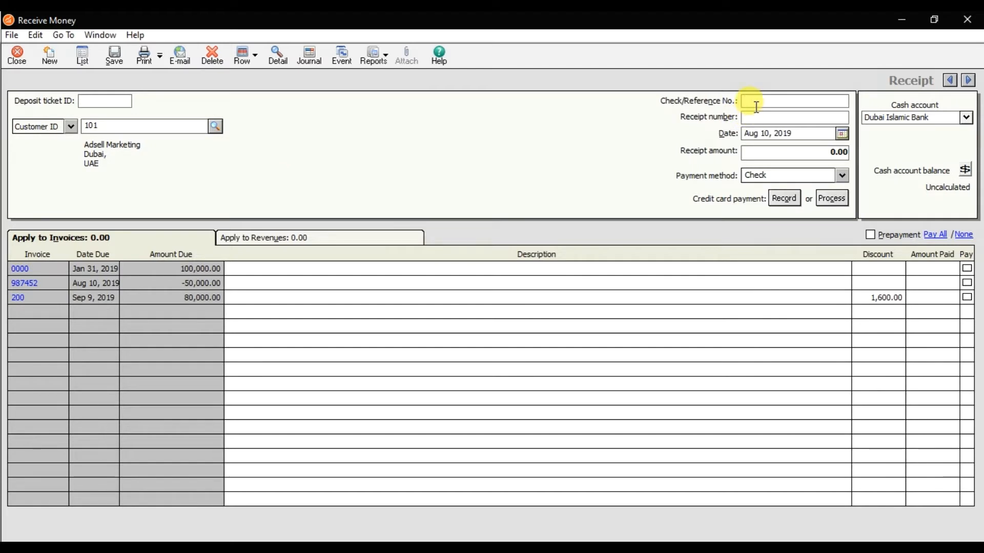
# Enter check/reference number 96325 and receipt number 005, and set the receipt date to Sep 11, 2019
pyautogui.write('9')
pyautogui.write('005')
pyautogui.click(842, 134)
pyautogui.click(874, 170)
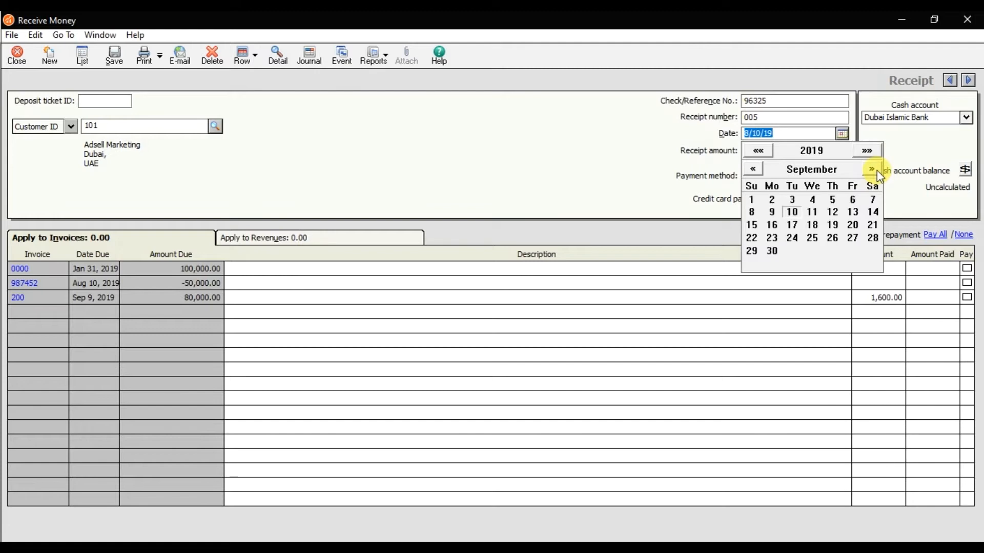
pyautogui.click(815, 212)
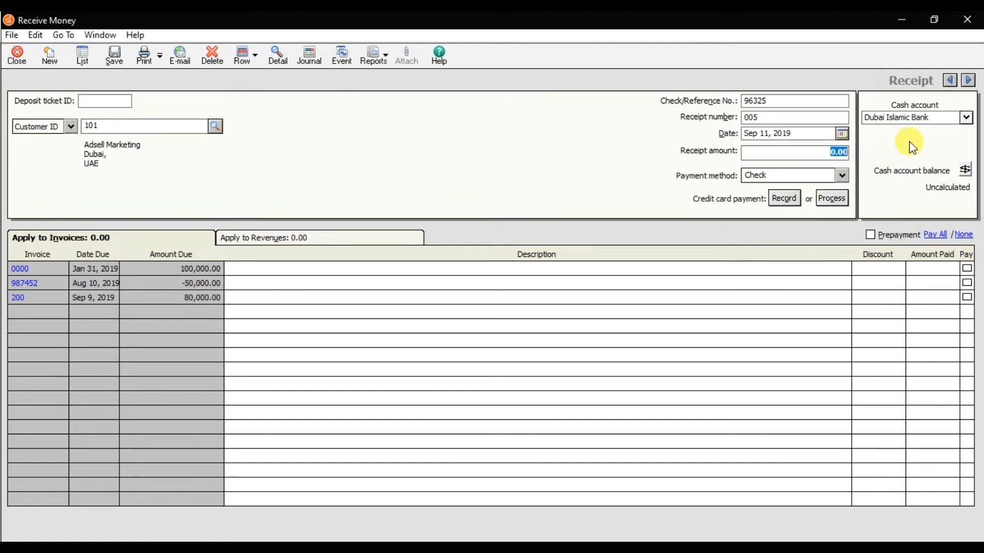
# Set the receipt's cash account to Noor Islamic Bank and recheck the third scenario item in the Word document
pyautogui.click(967, 117)
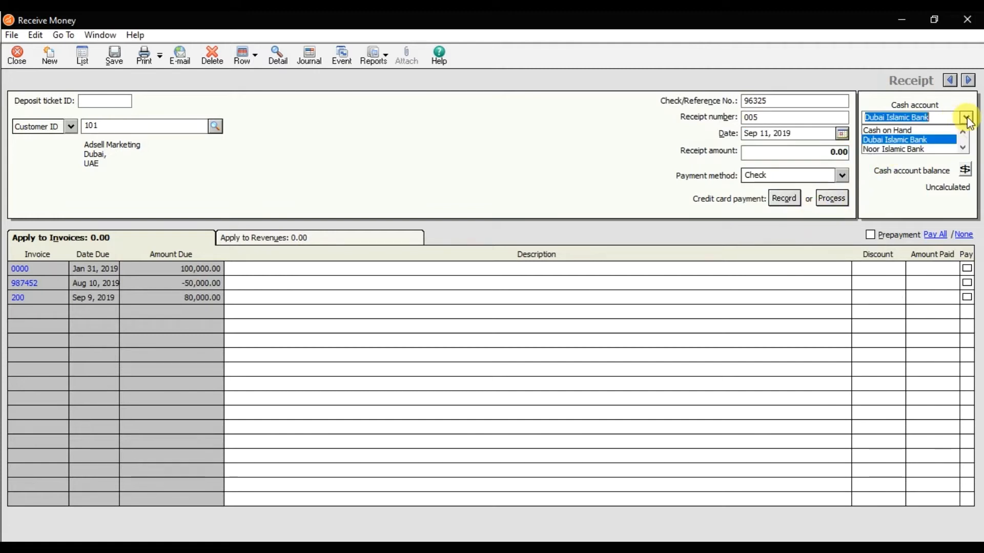
pyautogui.click(923, 148)
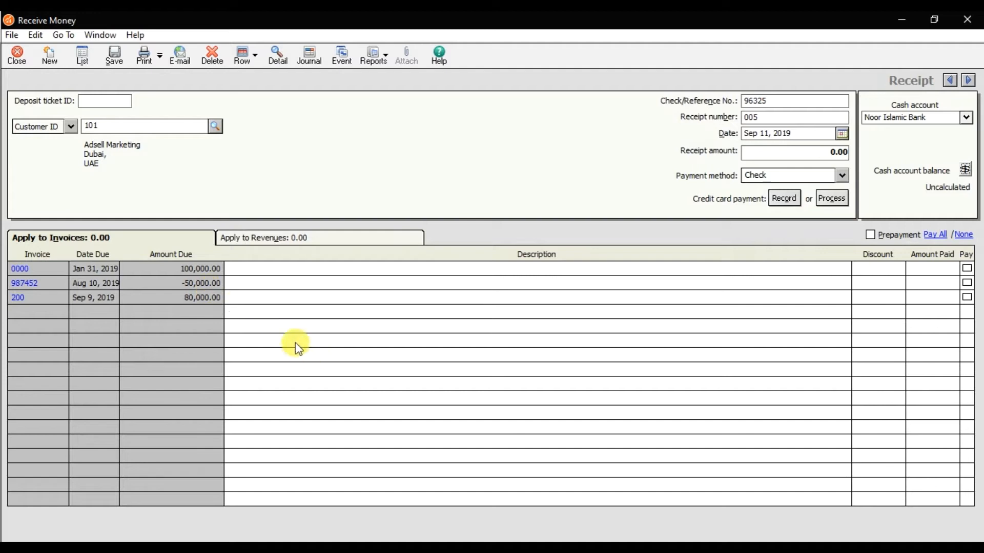
pyautogui.hotkey('alt', 'Tab')
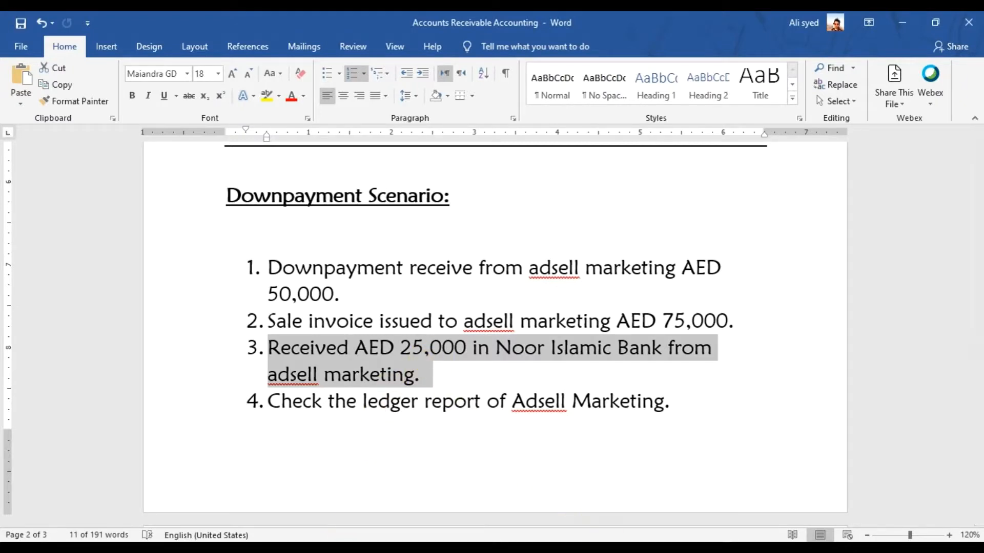
pyautogui.click(608, 538)
pyautogui.click(848, 492)
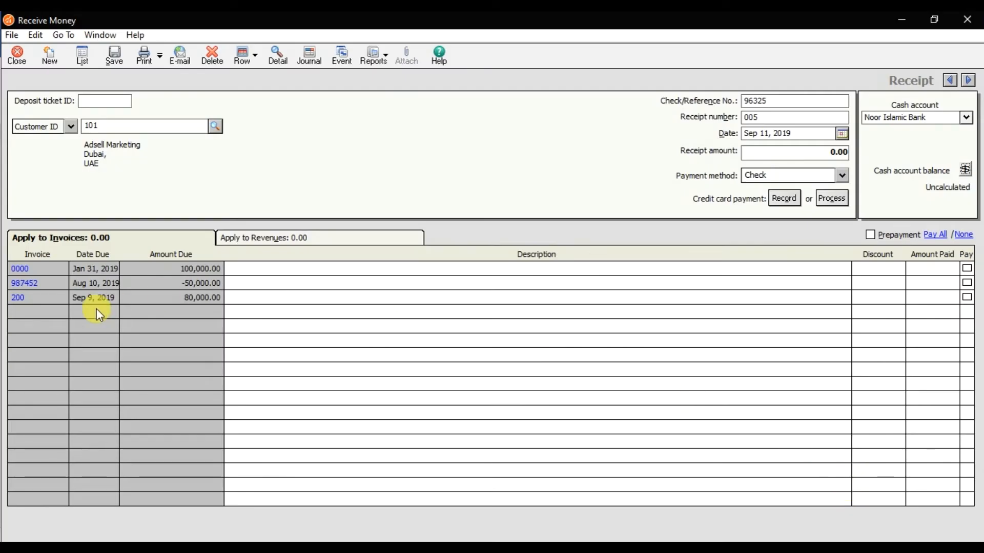
# Apply a payment of 25,000 to Adsell Marketing's invoice 200, save the receipt and close the Receive Money window
pyautogui.click(45, 297)
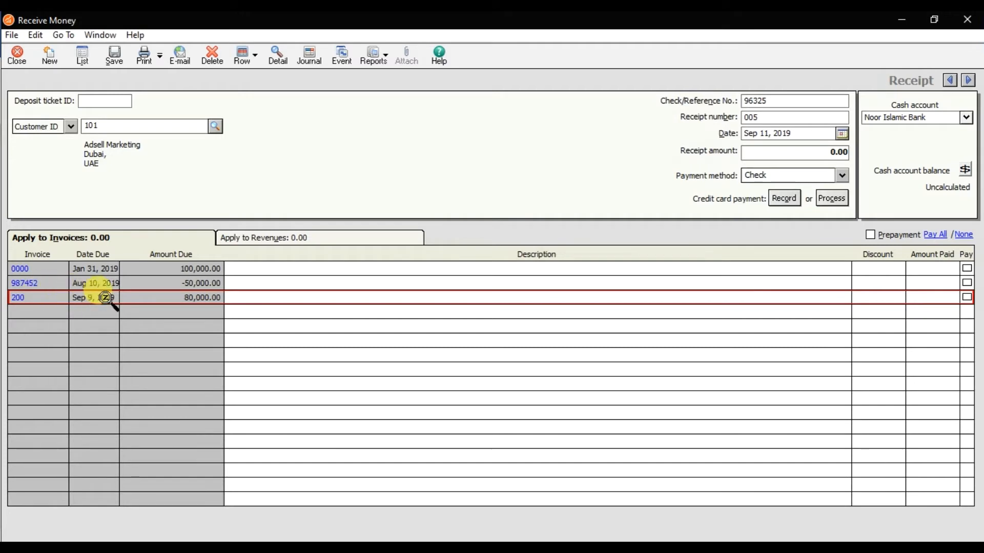
pyautogui.click(283, 301)
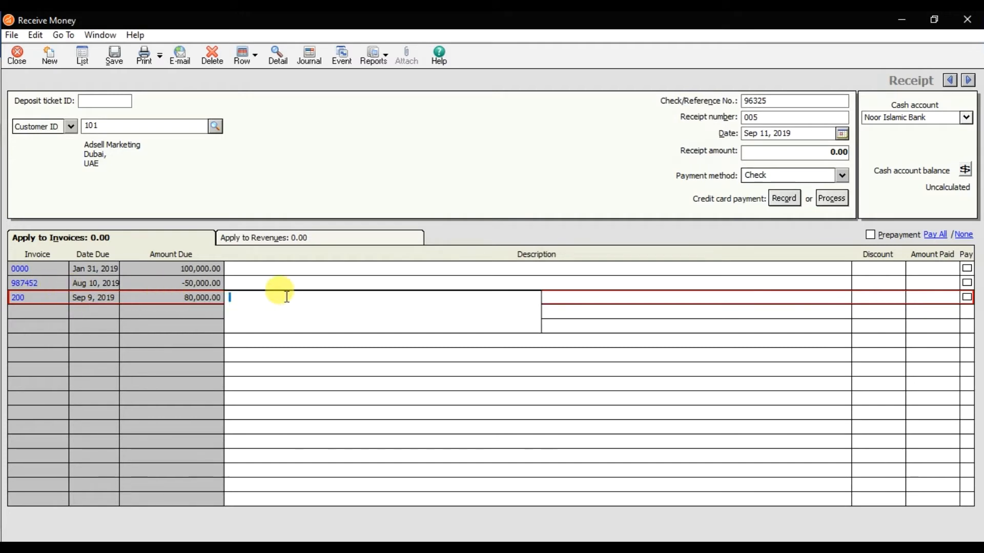
pyautogui.click(933, 298)
pyautogui.write('25000')
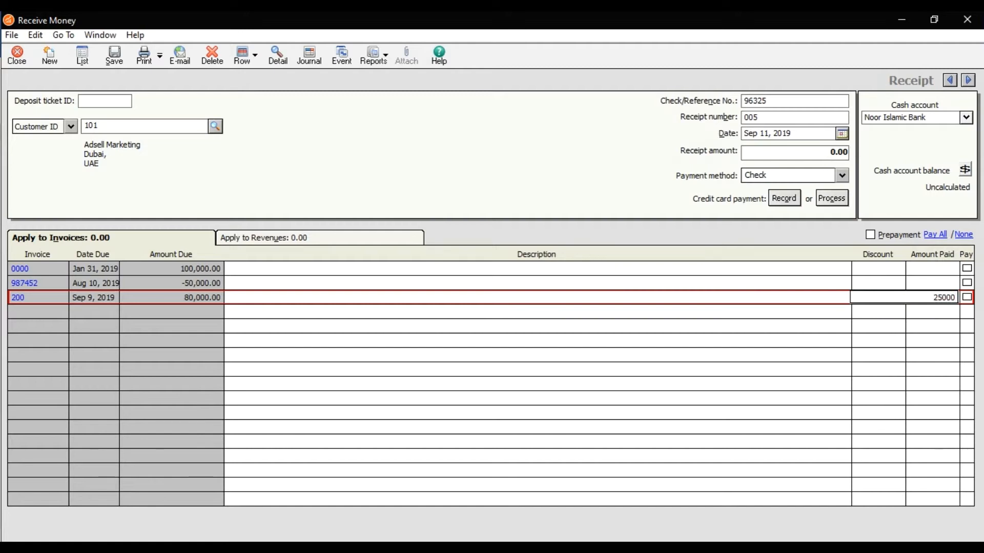
pyautogui.click(898, 309)
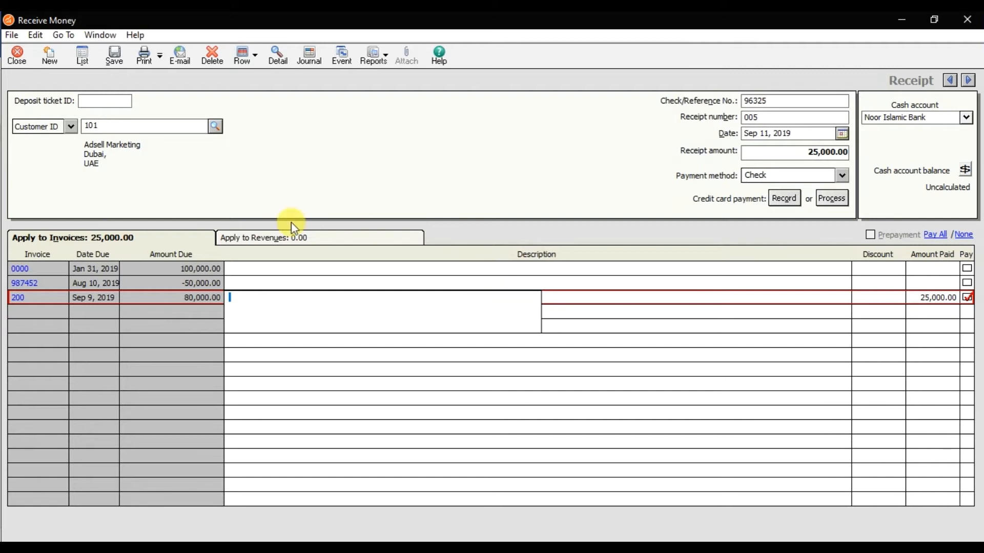
pyautogui.click(115, 57)
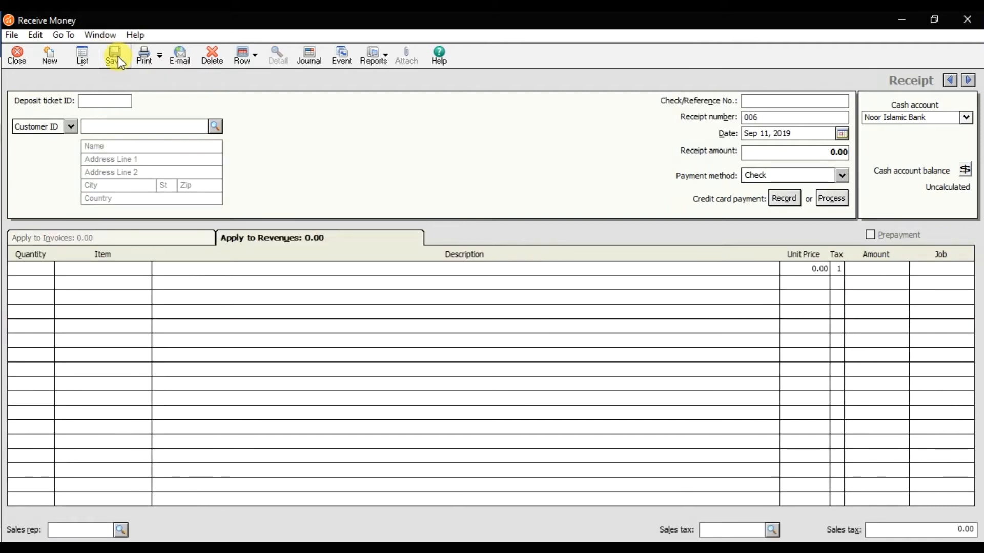
pyautogui.click(27, 56)
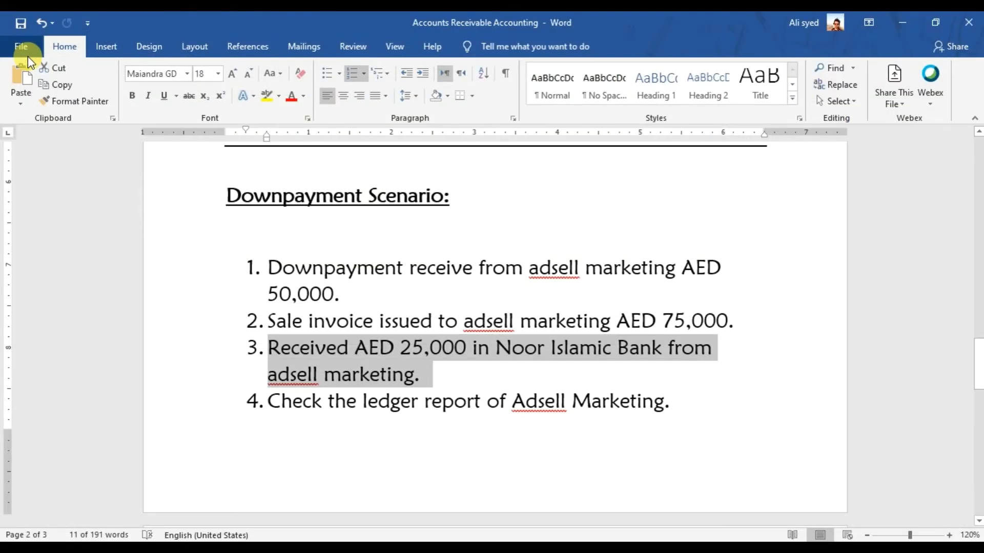
# Close the outdated Customer Ledgers report and run it again from the Accounts Receivable report list
pyautogui.click(637, 533)
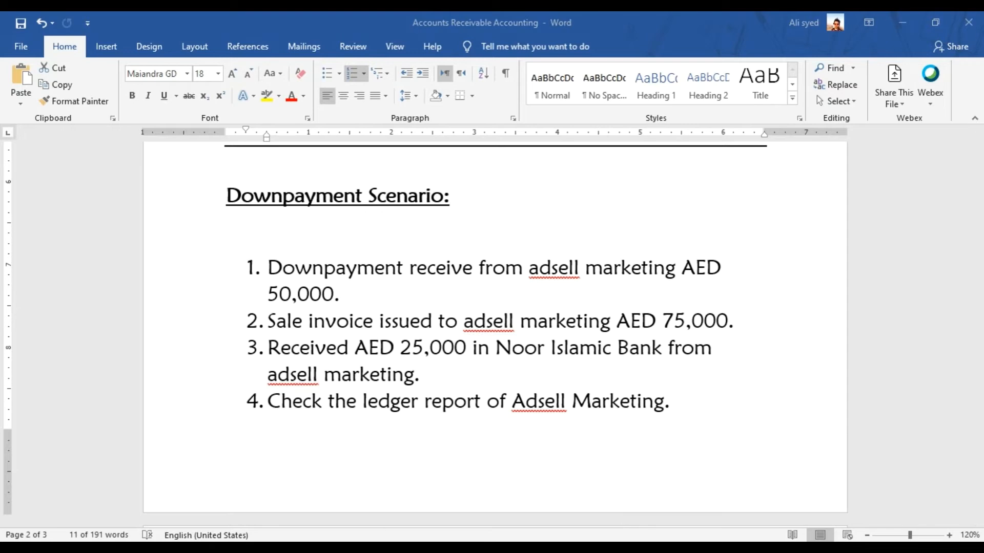
pyautogui.click(719, 518)
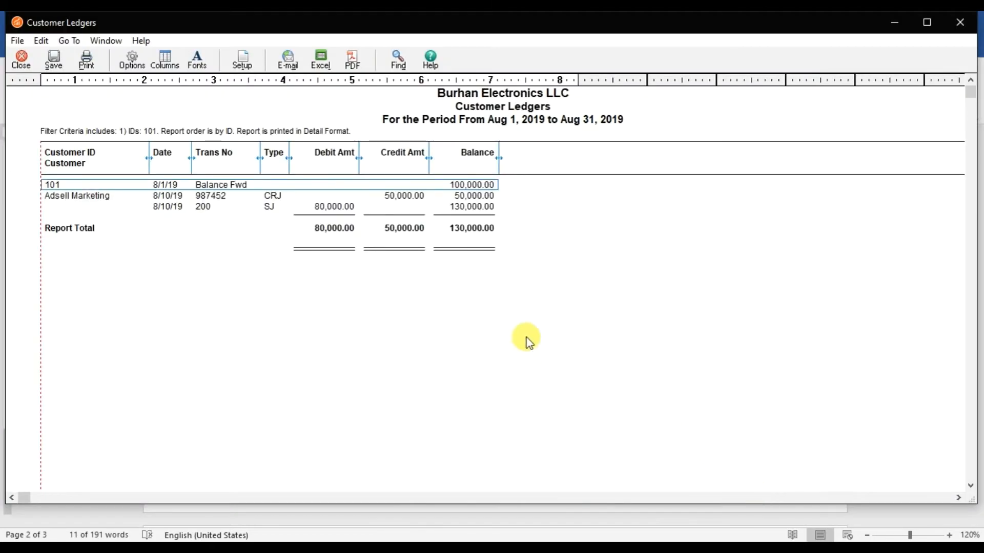
pyautogui.click(21, 59)
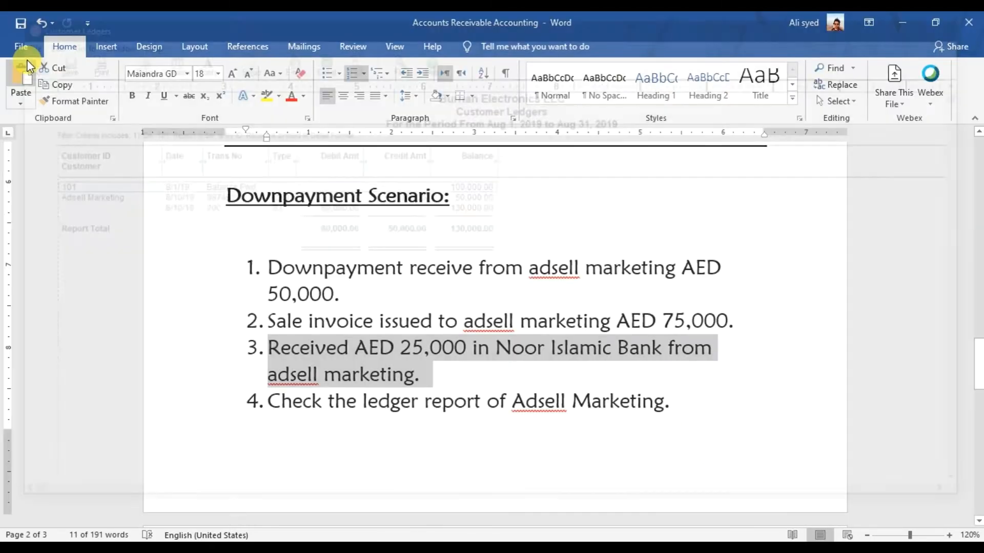
pyautogui.click(637, 533)
pyautogui.click(676, 518)
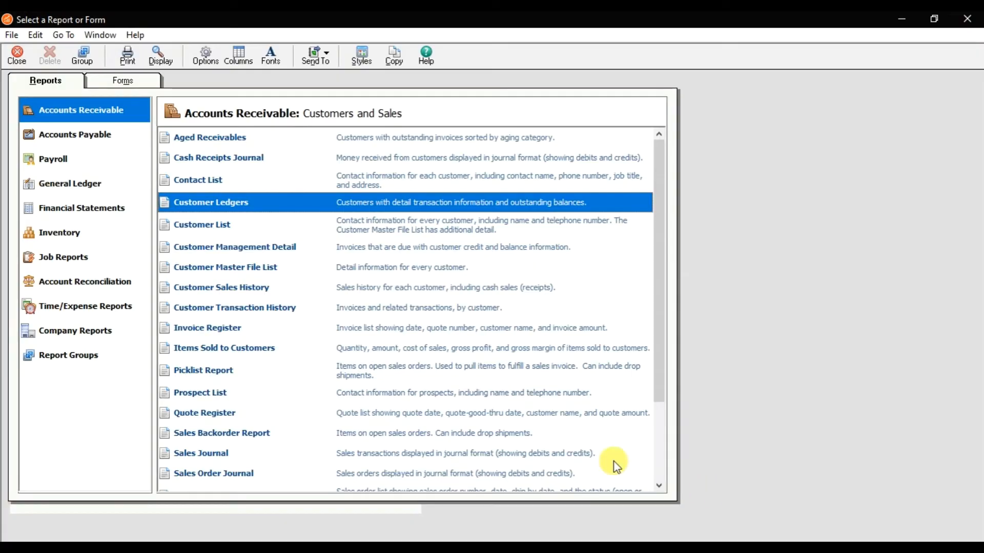
pyautogui.doubleClick(246, 203)
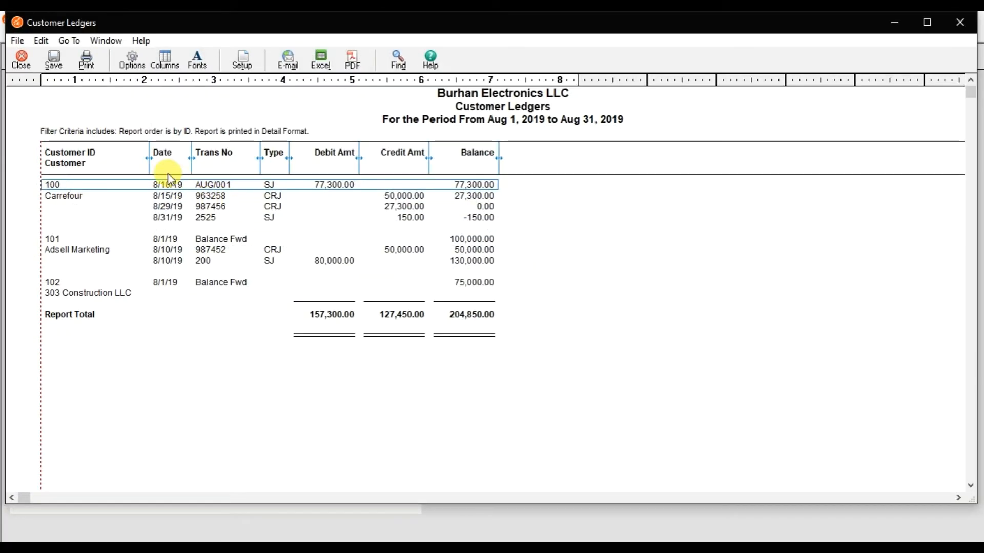
# Filter the Customer Ledgers report to Adsell Marketing with end date Sep 30, 2019, examine the 25,000 receipt entry and close the report
pyautogui.click(132, 60)
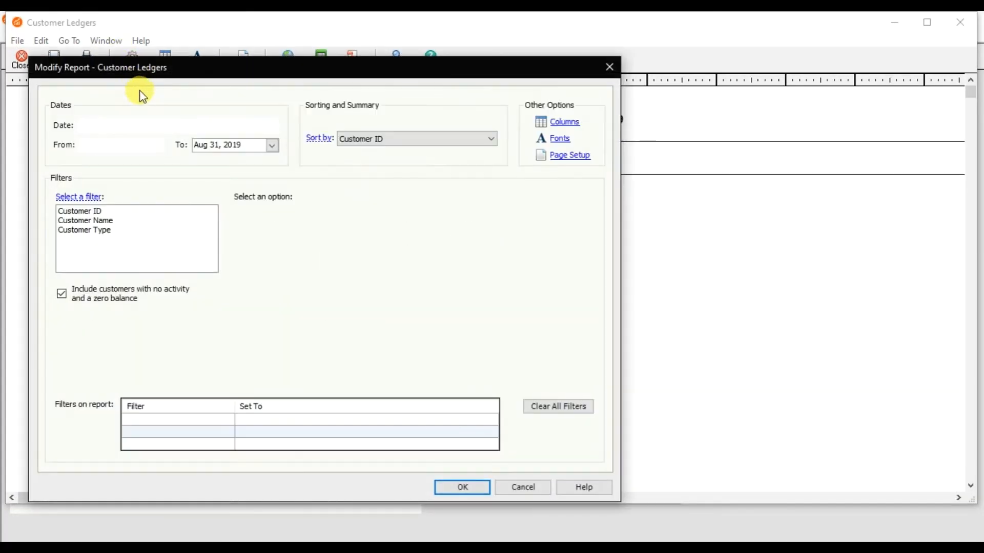
pyautogui.click(272, 146)
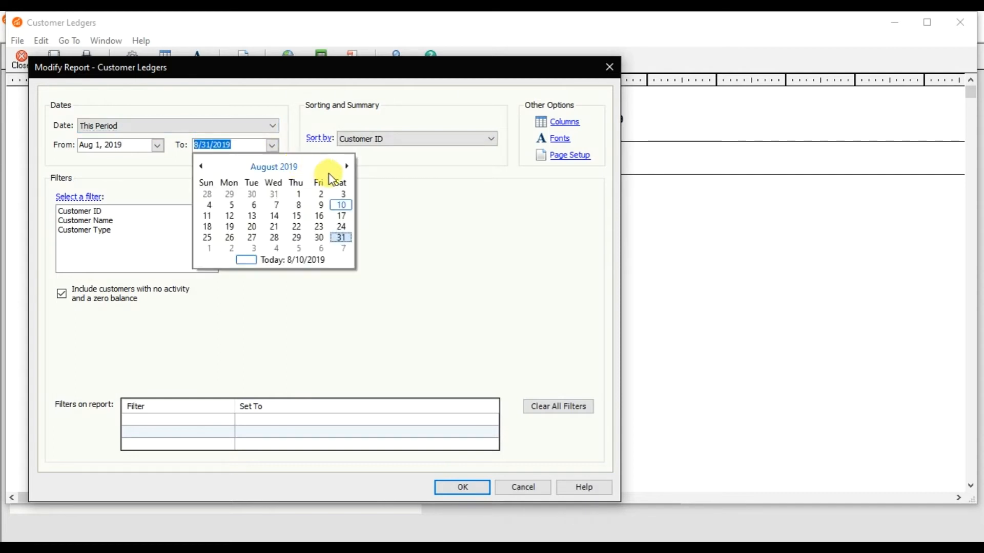
pyautogui.click(346, 168)
pyautogui.click(231, 249)
pyautogui.click(100, 212)
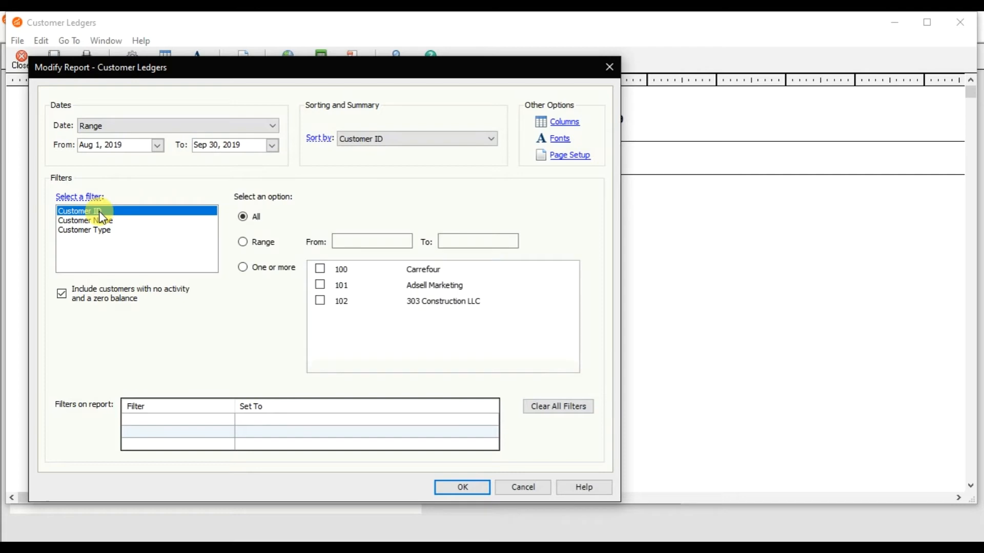
pyautogui.click(326, 288)
pyautogui.click(471, 488)
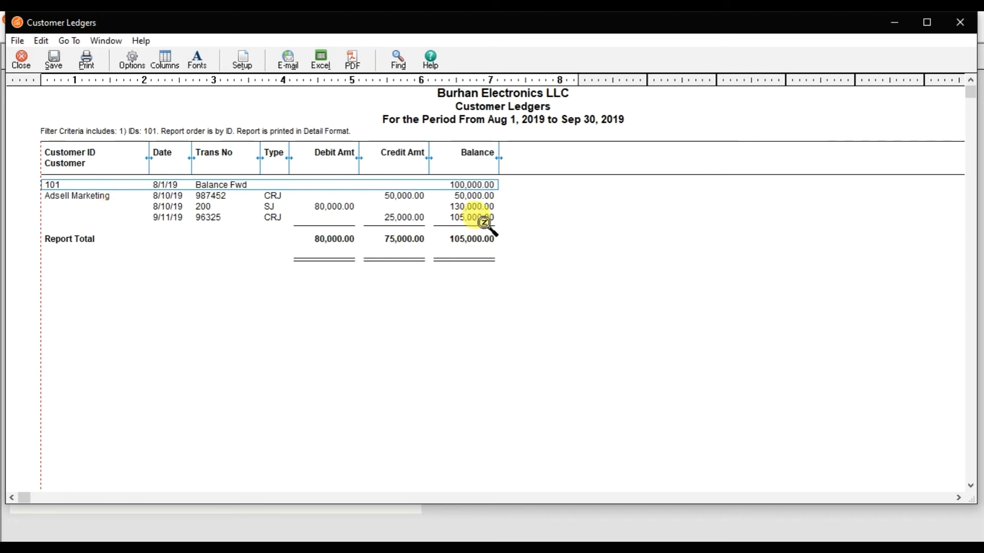
pyautogui.click(401, 219)
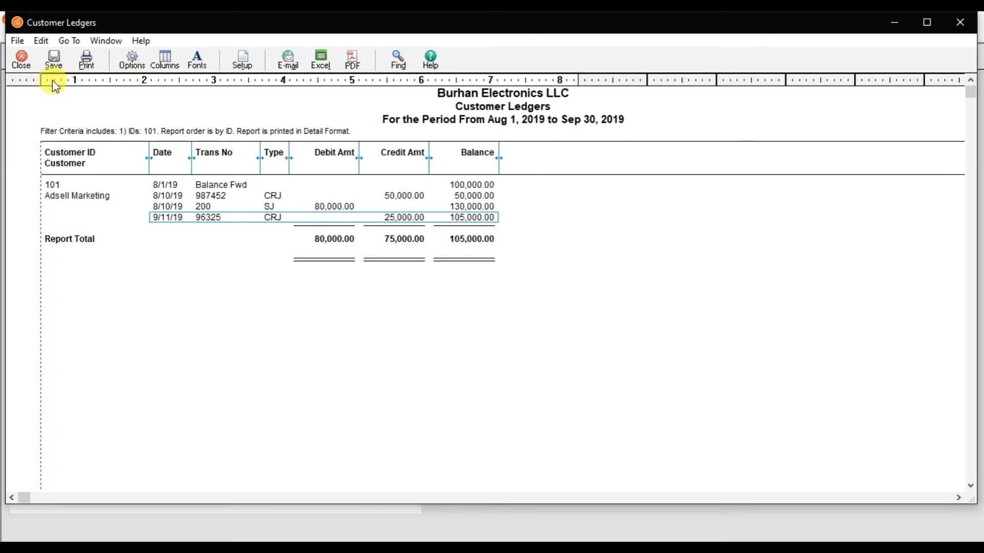
pyautogui.click(23, 61)
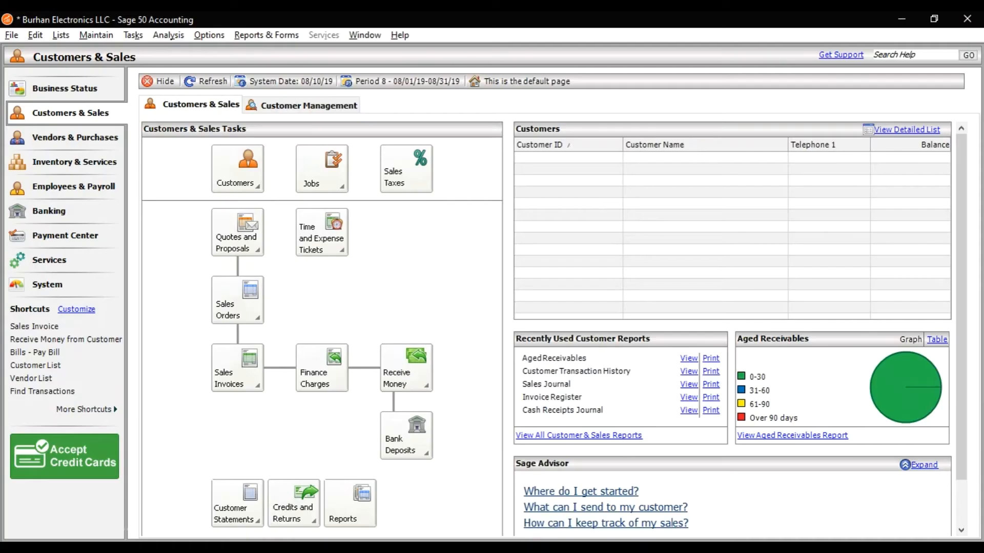
# Open a blank Receive Money form in a maximised window and look at its Prepayment option
pyautogui.click(142, 41)
pyautogui.click(142, 41)
pyautogui.click(142, 41)
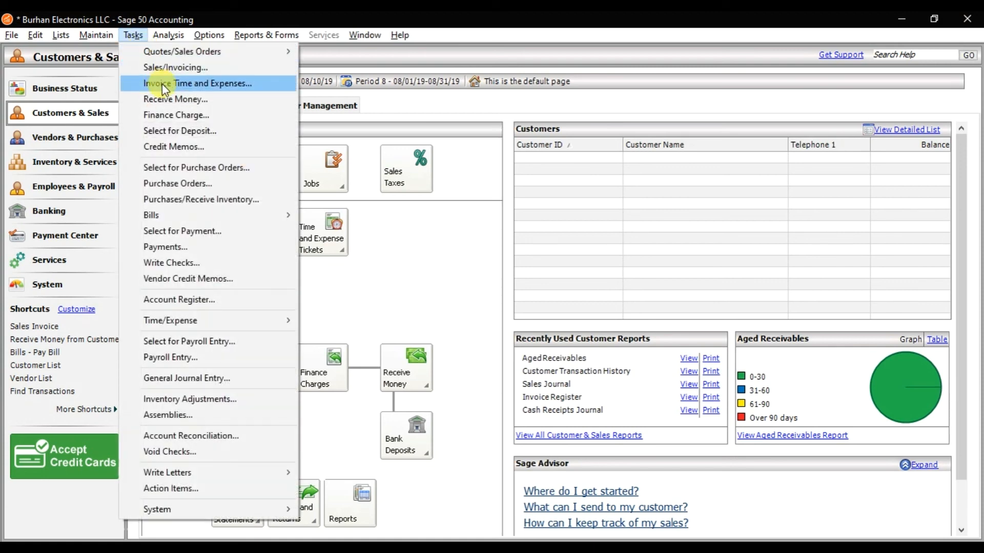
pyautogui.click(164, 99)
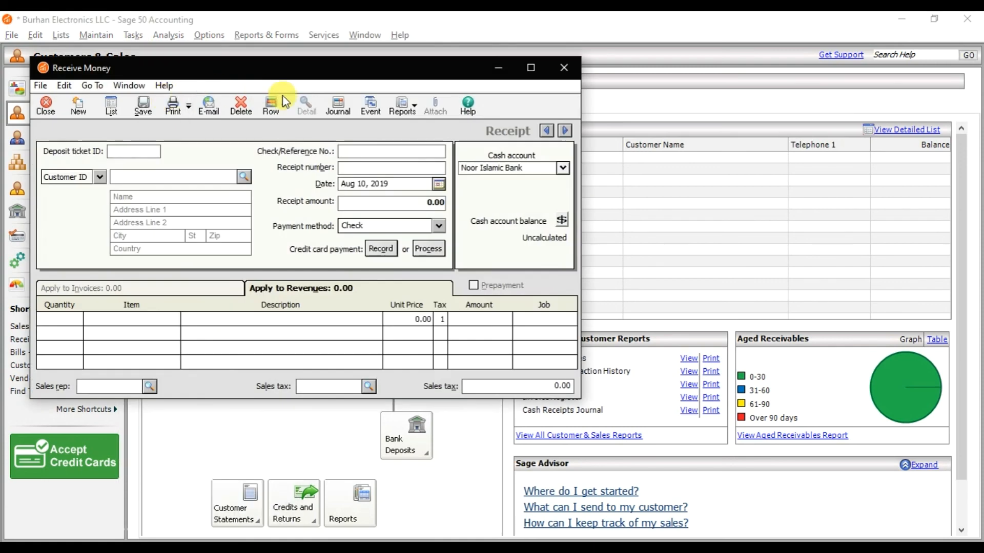
pyautogui.click(531, 68)
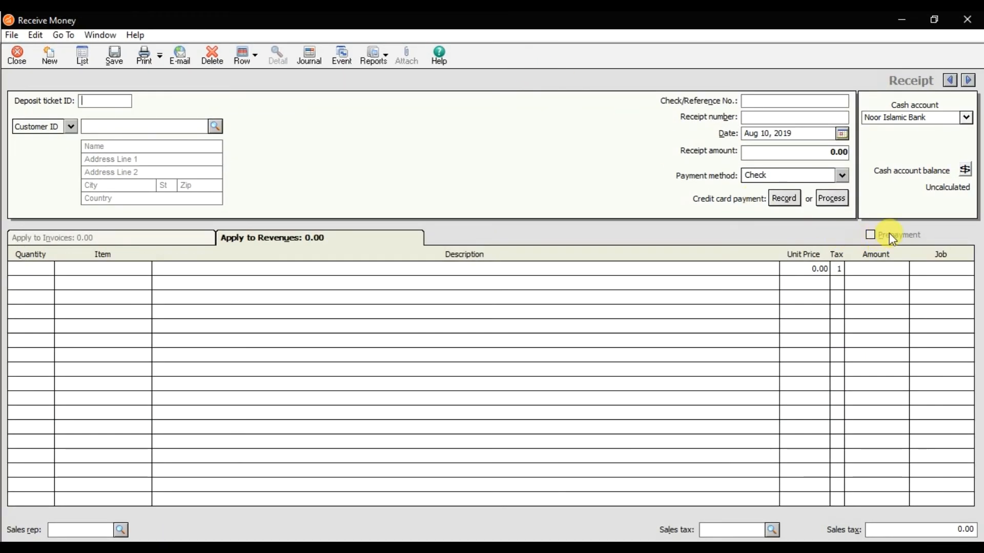